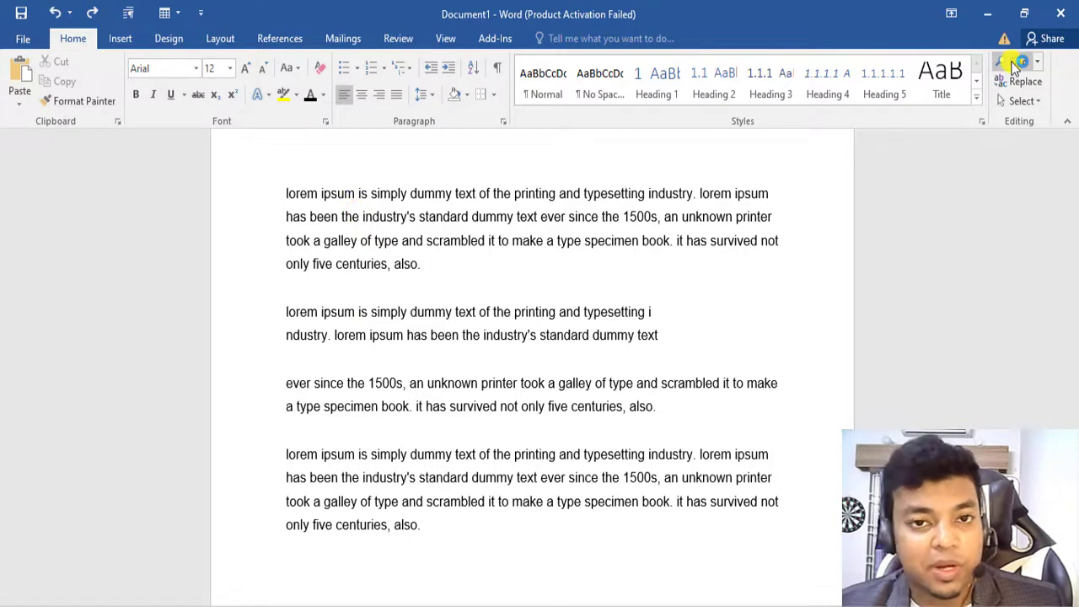
Search the document for "lorem ipsum", clear the search, and close the search pane
left_click(806, 335)
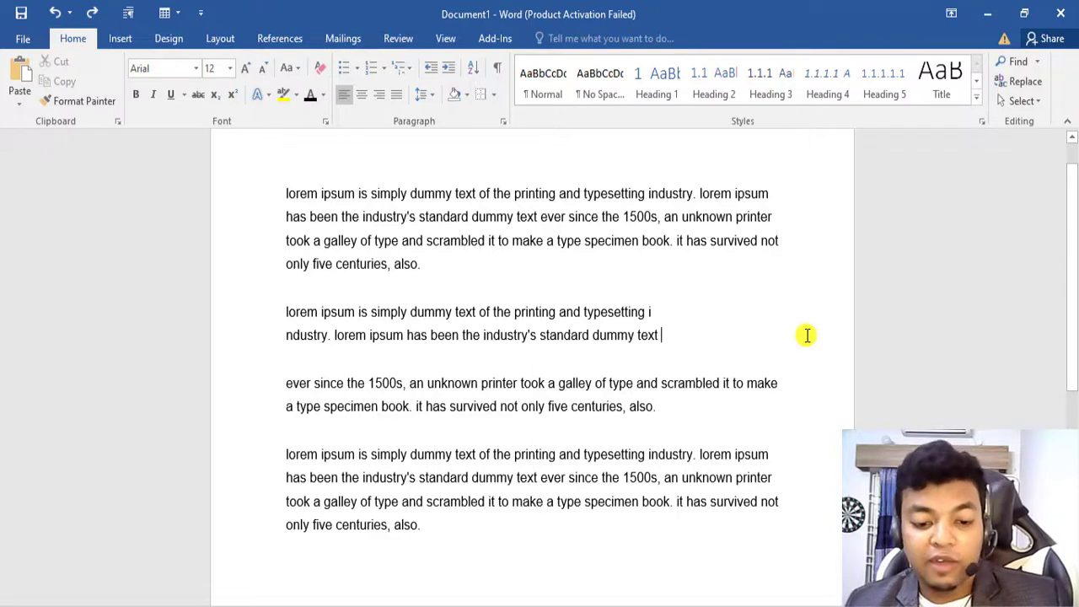
key("ctrl+f")
type("lorem ipsum")
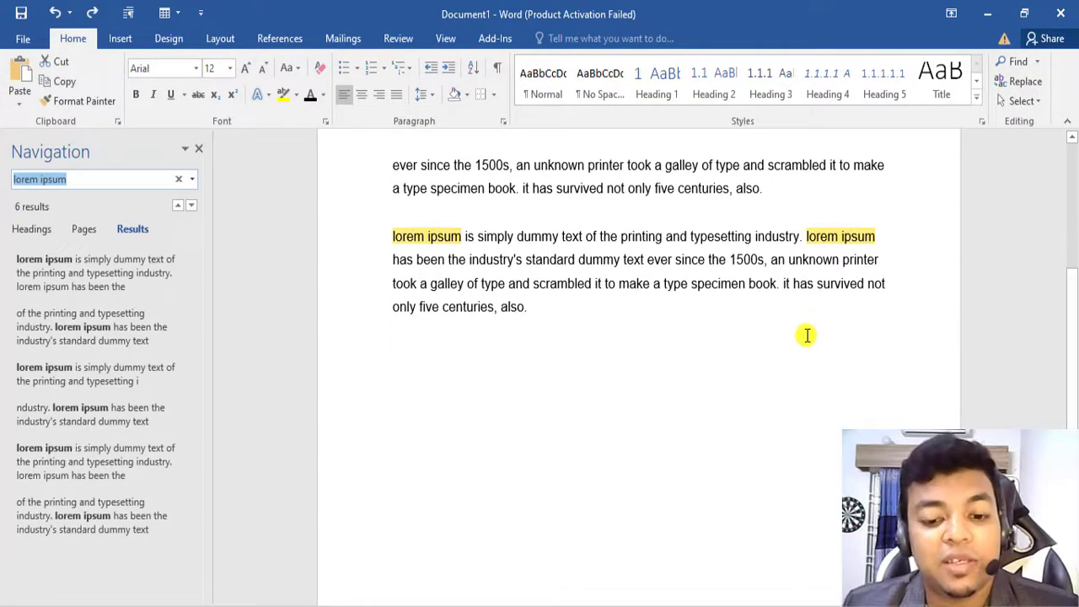
left_click(178, 179)
scroll(717, 303, "up", 4)
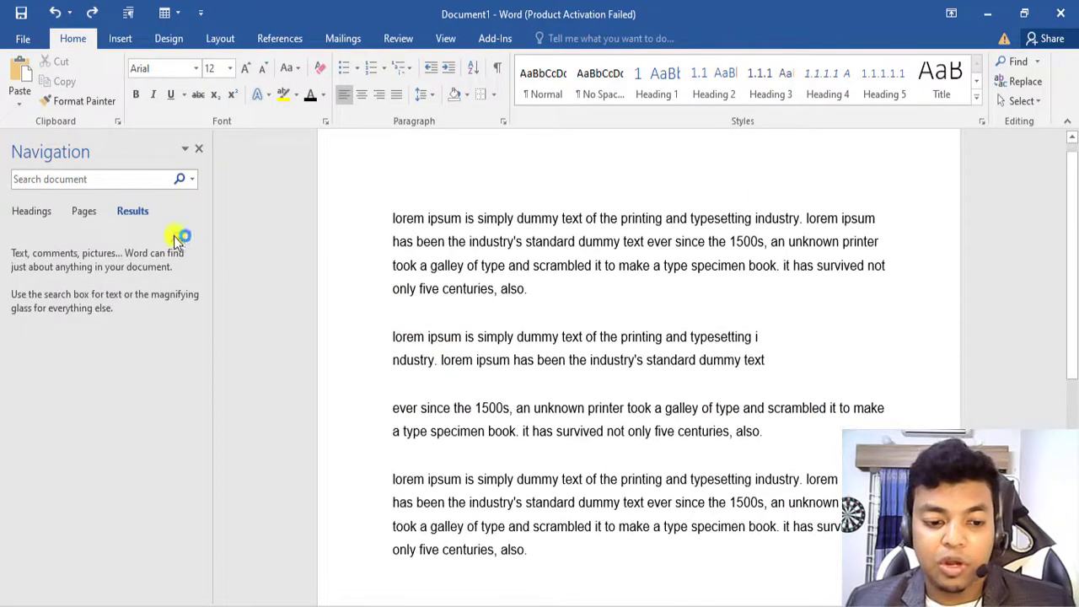
left_click(203, 150)
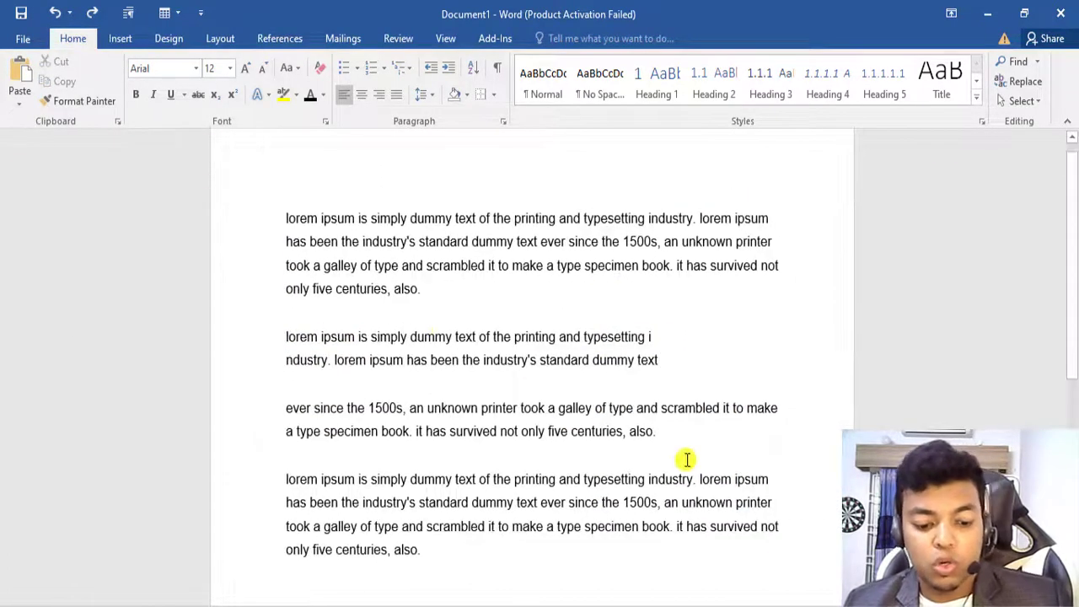
Search again for "lorem ipsum", re-enter the phrase to review its matches from the document's start, and close the search pane
key("ctrl+f")
type("lorem ipsum")
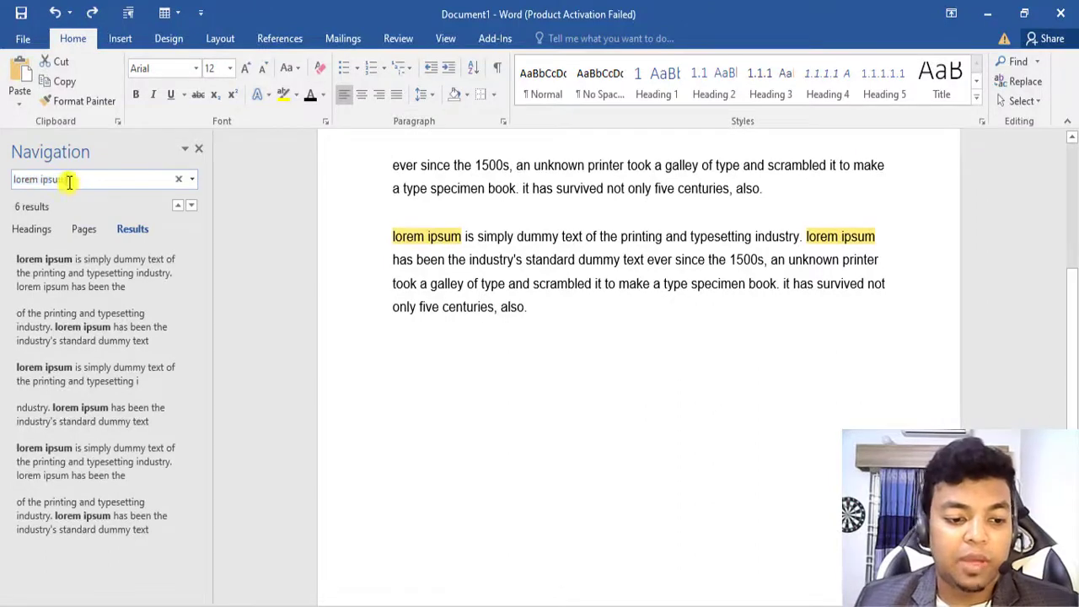
key("ctrl+a")
key("BackSpace")
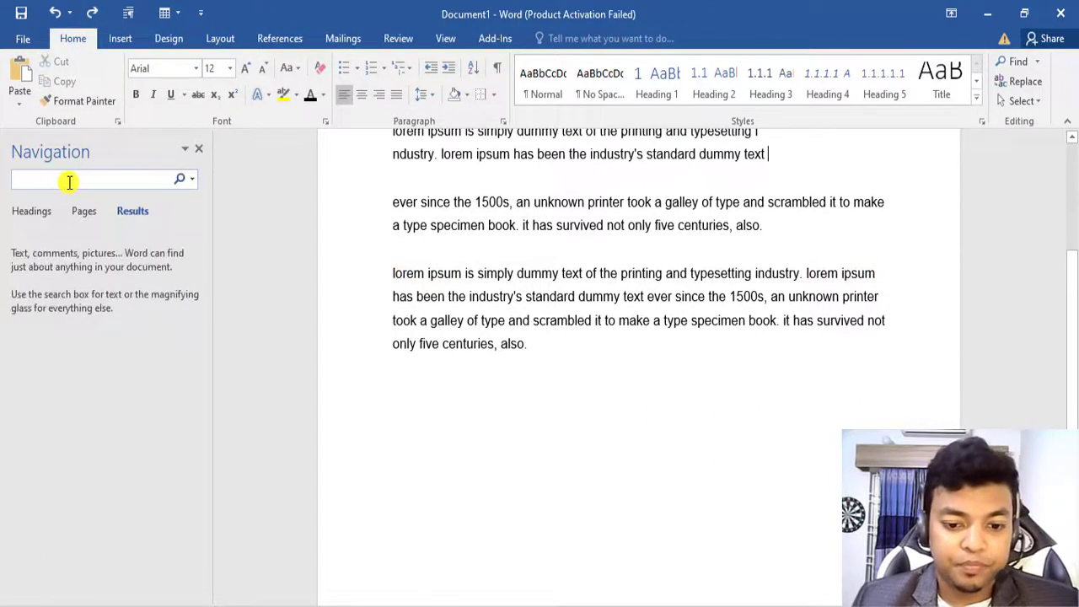
type("lorem ")
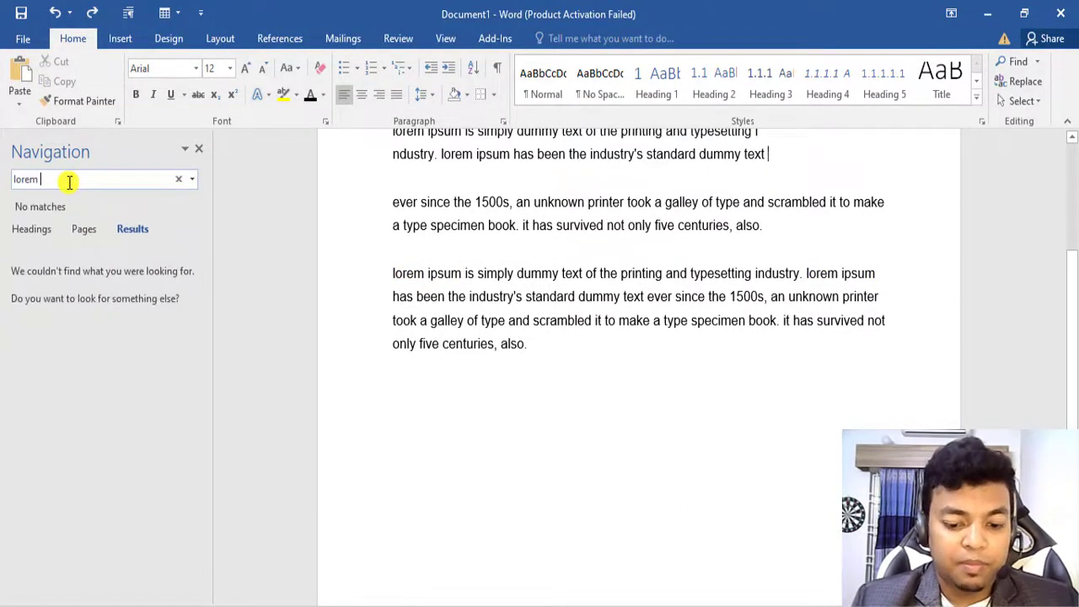
type("ipsu")
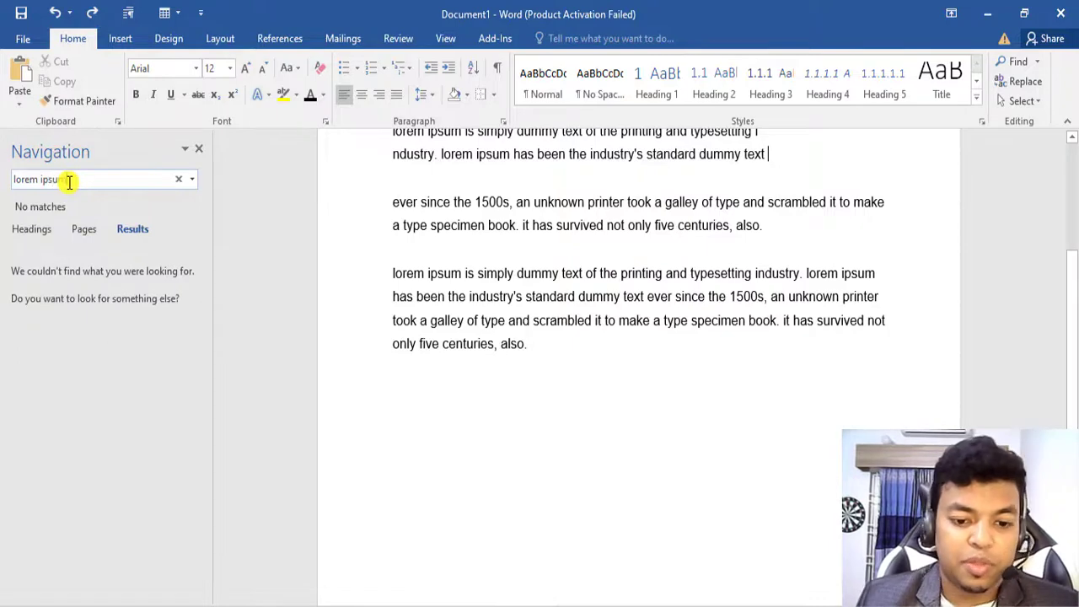
type("m")
scroll(539, 320, "up", 5)
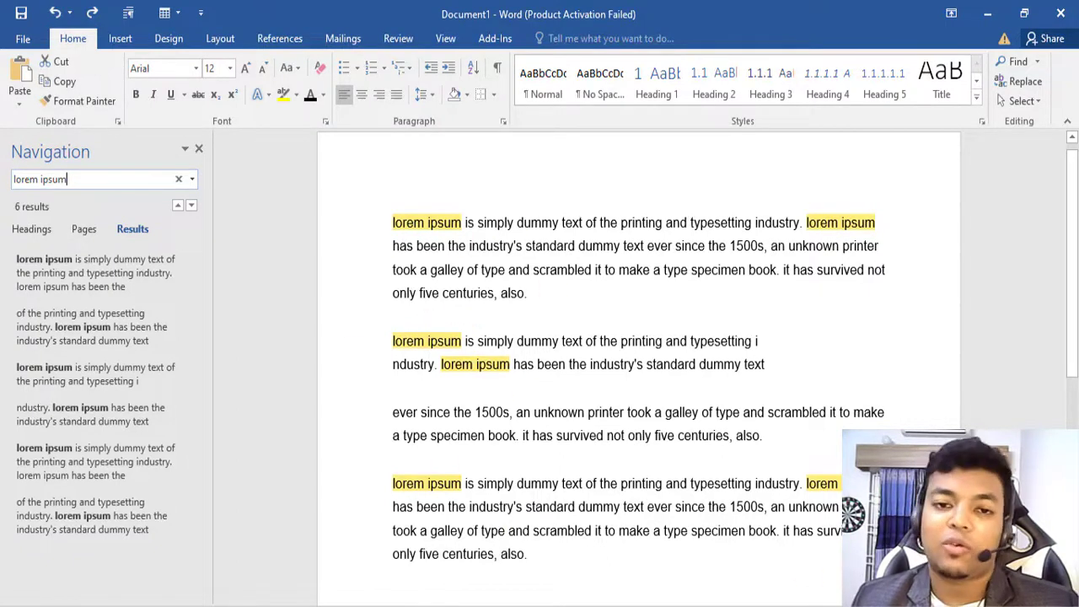
left_click_drag(77, 179, 9, 193)
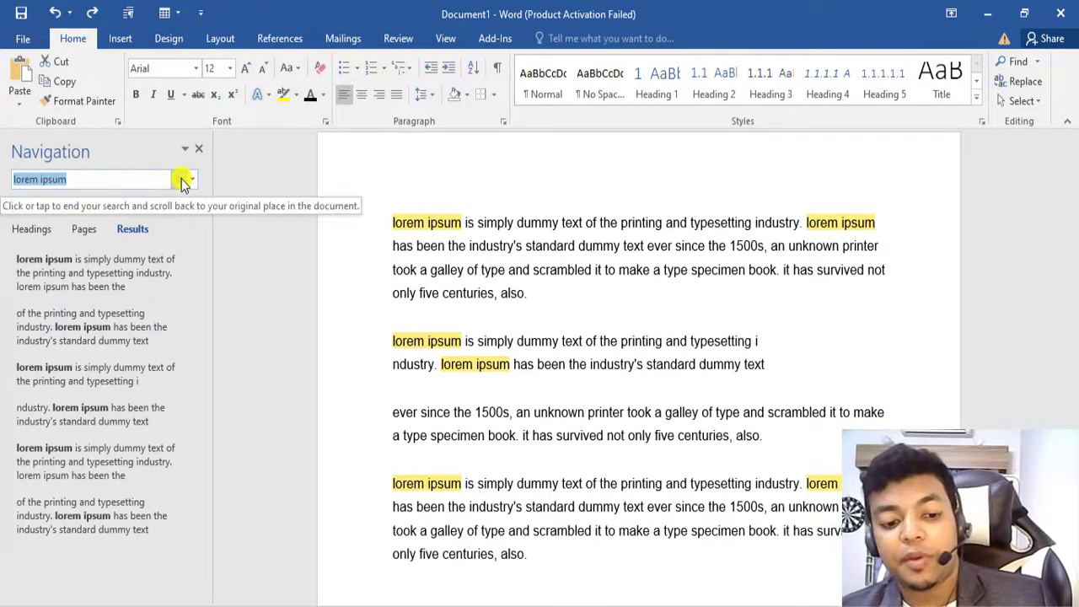
left_click(199, 149)
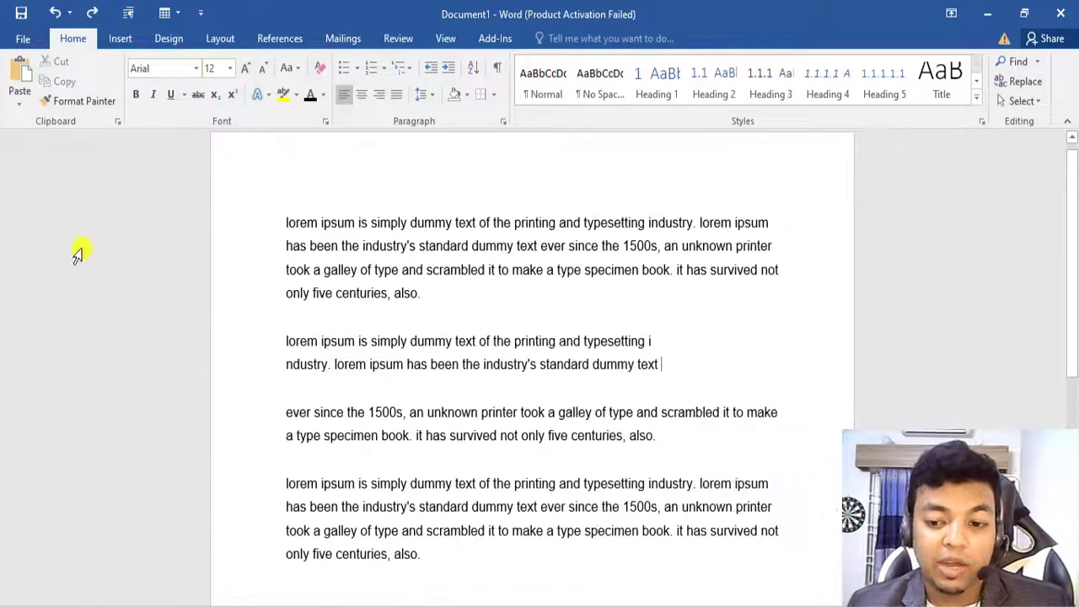
Reopen the document search with the previous phrase and close it, returning to the first paragraph
left_click(1014, 64)
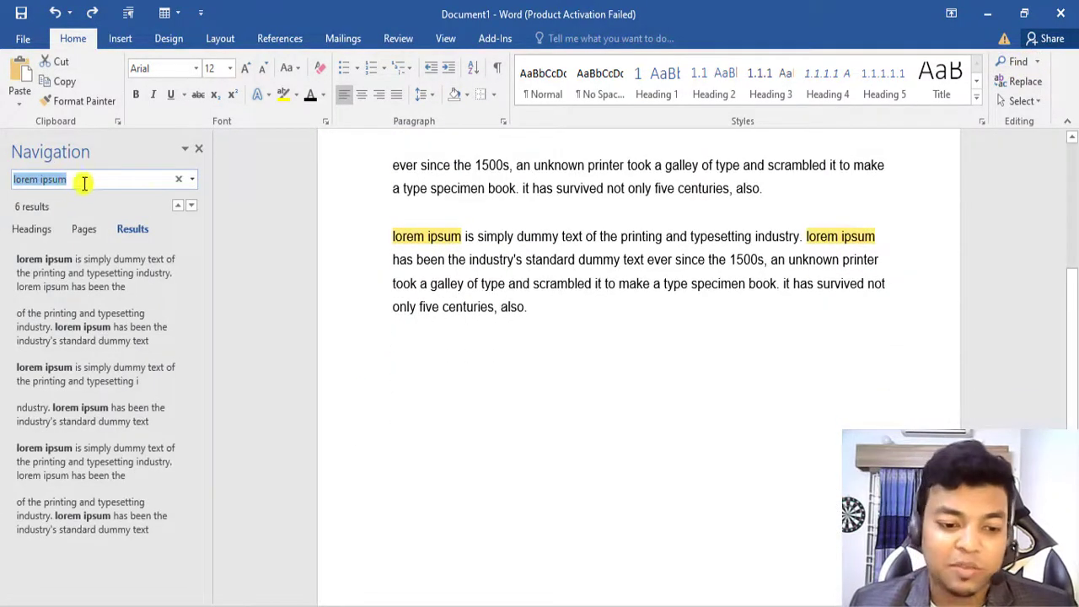
left_click(199, 150)
scroll(585, 369, "up", 4)
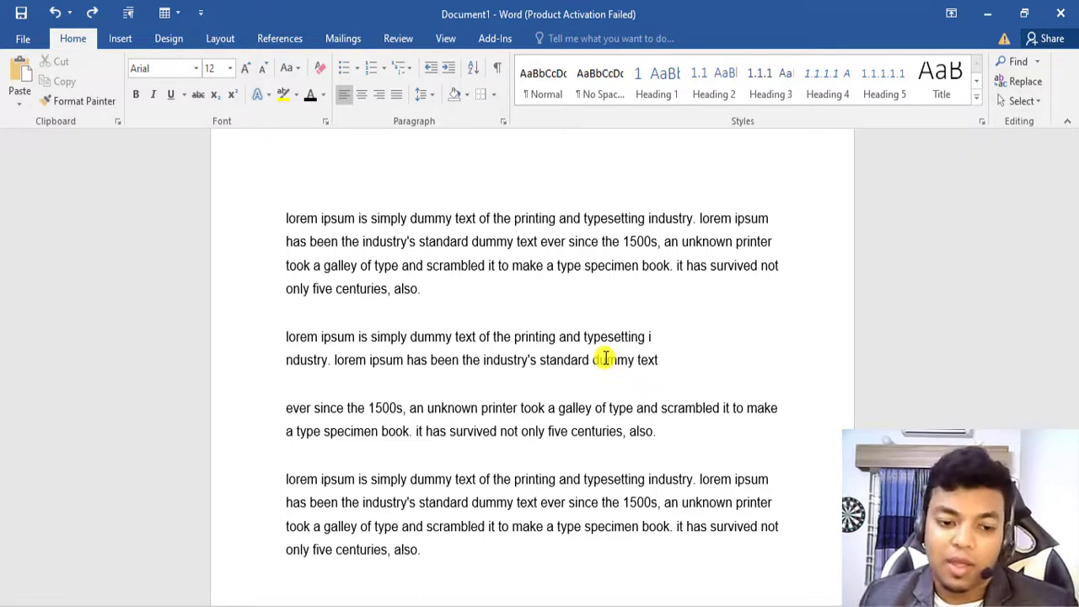
Highlight each "lorem ipsum" occurrence in the document in yellow
left_click(285, 95)
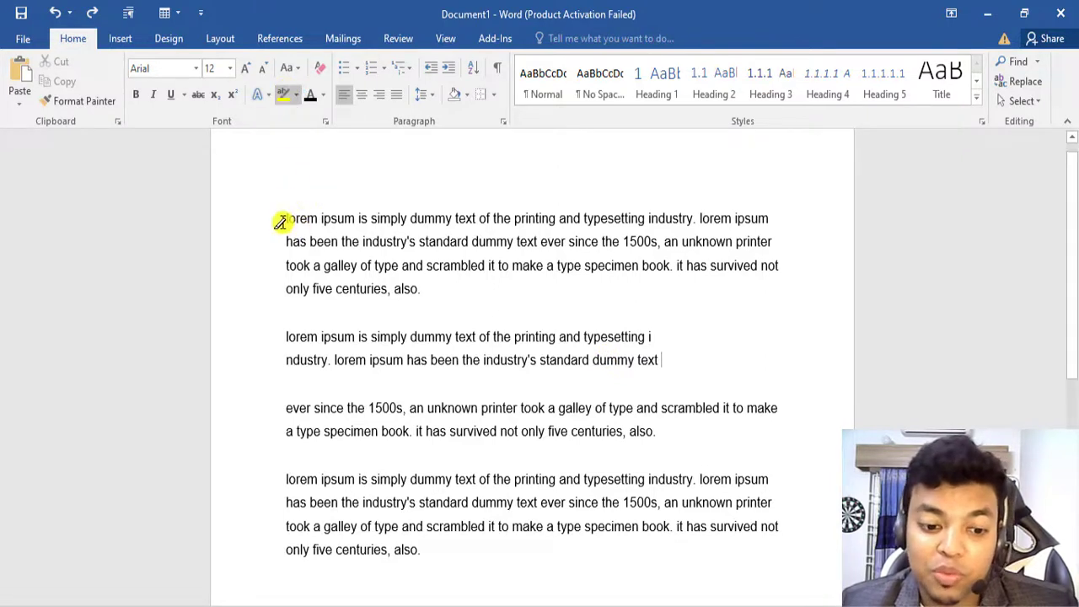
mouse_move(295, 218)
left_mouse_down()
mouse_move(355, 217)
mouse_move(342, 216)
left_mouse_up()
key("ctrl+z")
left_click(285, 95)
left_click_drag(702, 216, 769, 217)
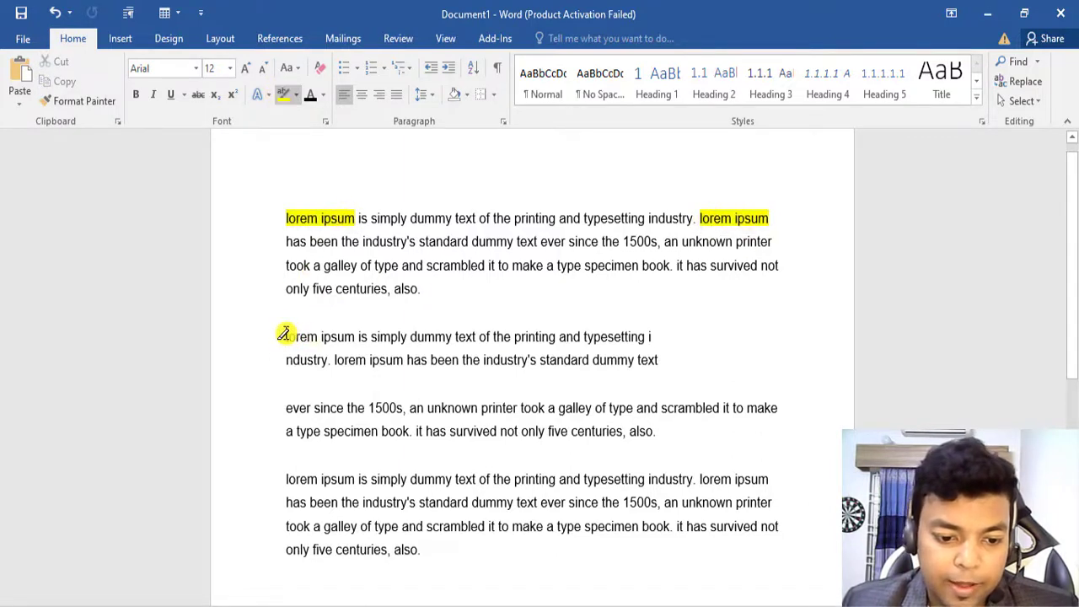
mouse_move(285, 336)
left_mouse_down()
mouse_move(356, 336)
mouse_move(404, 359)
left_mouse_up()
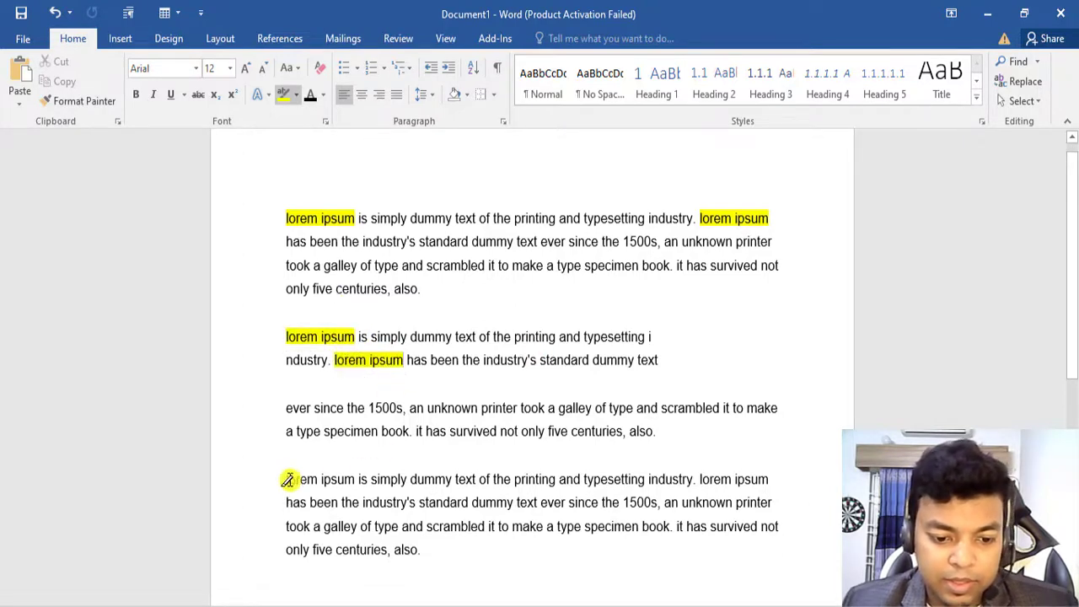
left_click_drag(286, 477, 356, 479)
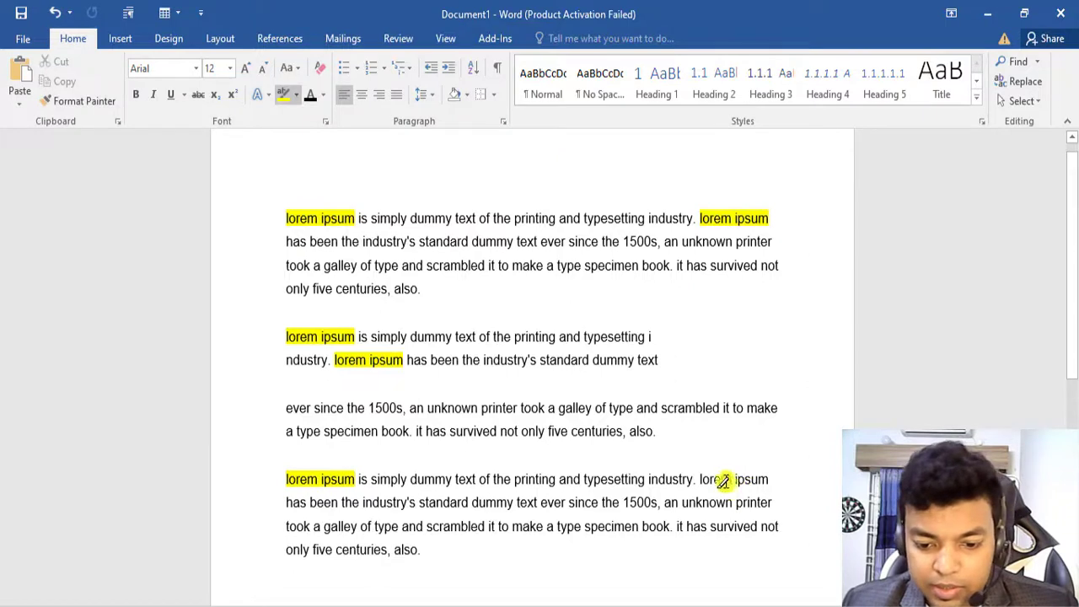
left_click_drag(700, 472, 769, 478)
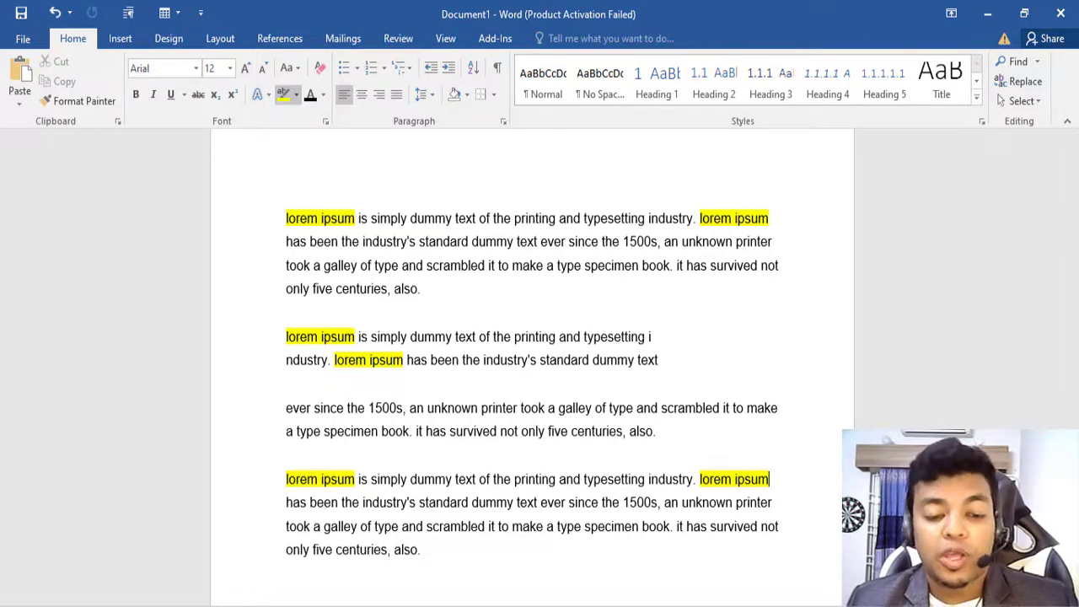
Open Find and Replace, clear the existing search and replacement text, and move the dialog off the paragraphs
left_click(1019, 84)
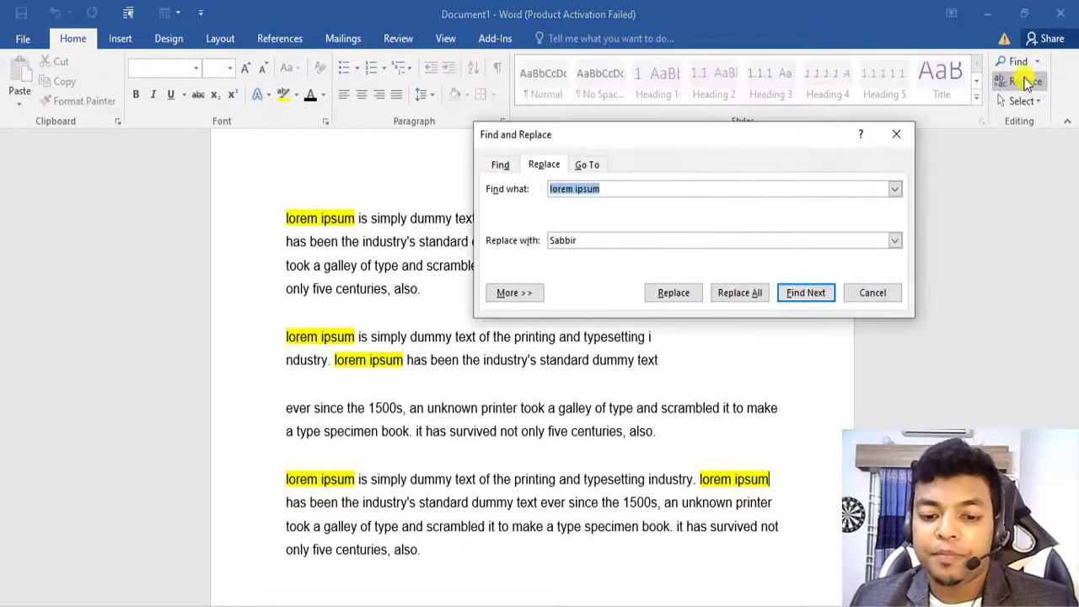
left_click(607, 238)
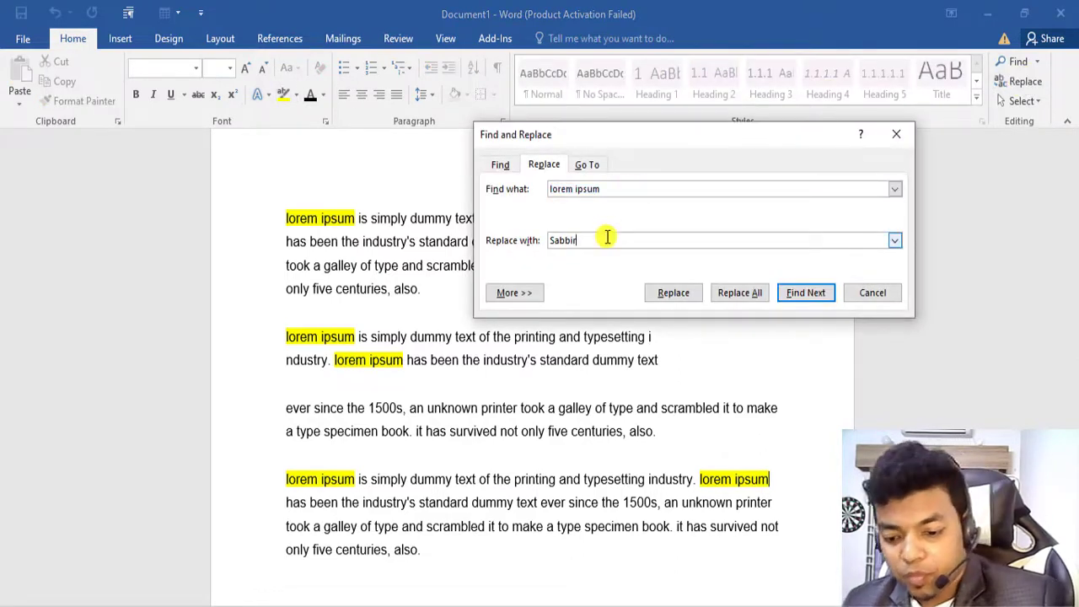
key("BackSpace")
triple_click(601, 184)
key("BackSpace")
left_click(619, 240)
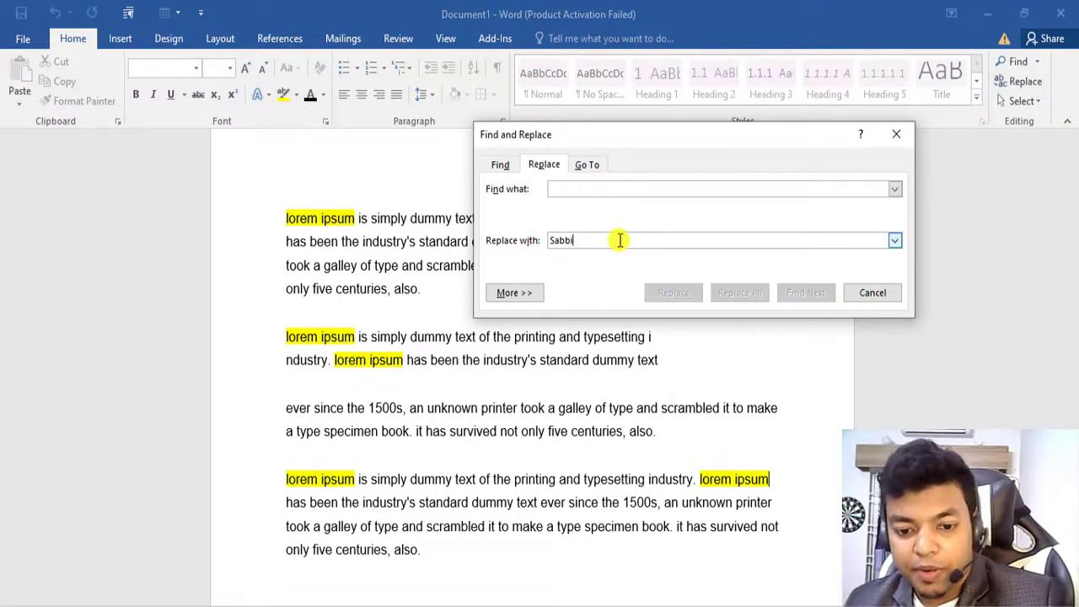
key("BackSpace")
key("BackSpace")
key("BackSpace")
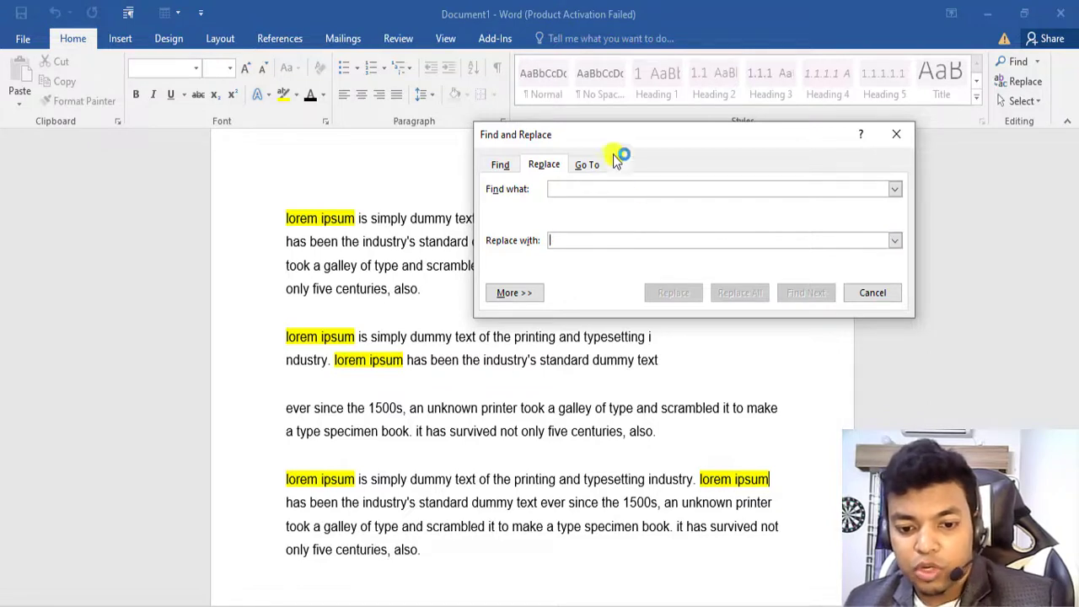
left_click_drag(617, 133, 716, 63)
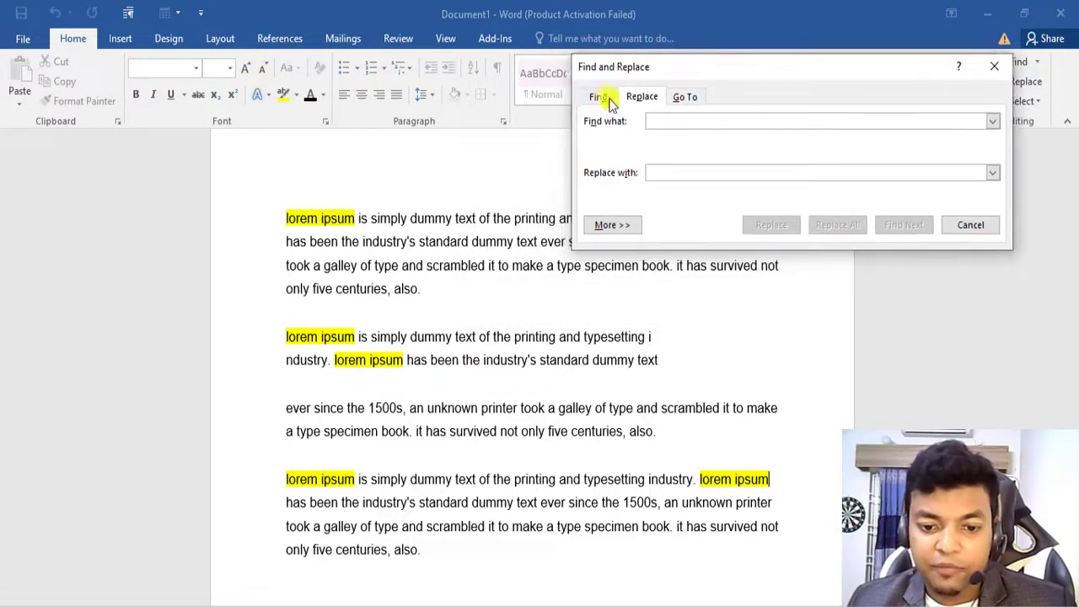
Set the text to find to "lorem ipsum" and enter the person's first name as the replacement
left_click(655, 121)
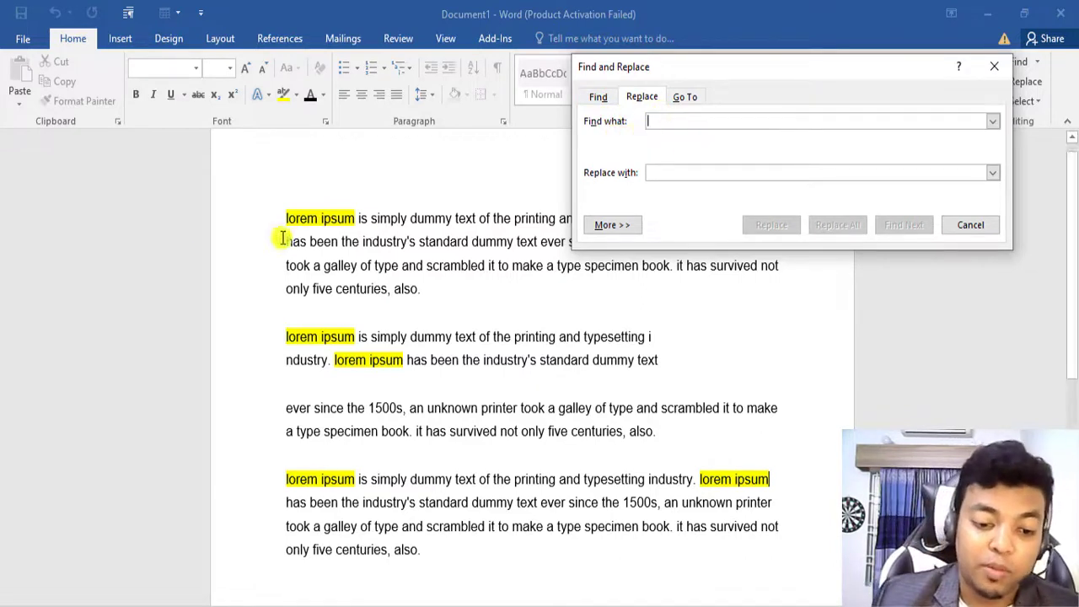
type("lorem ipsum")
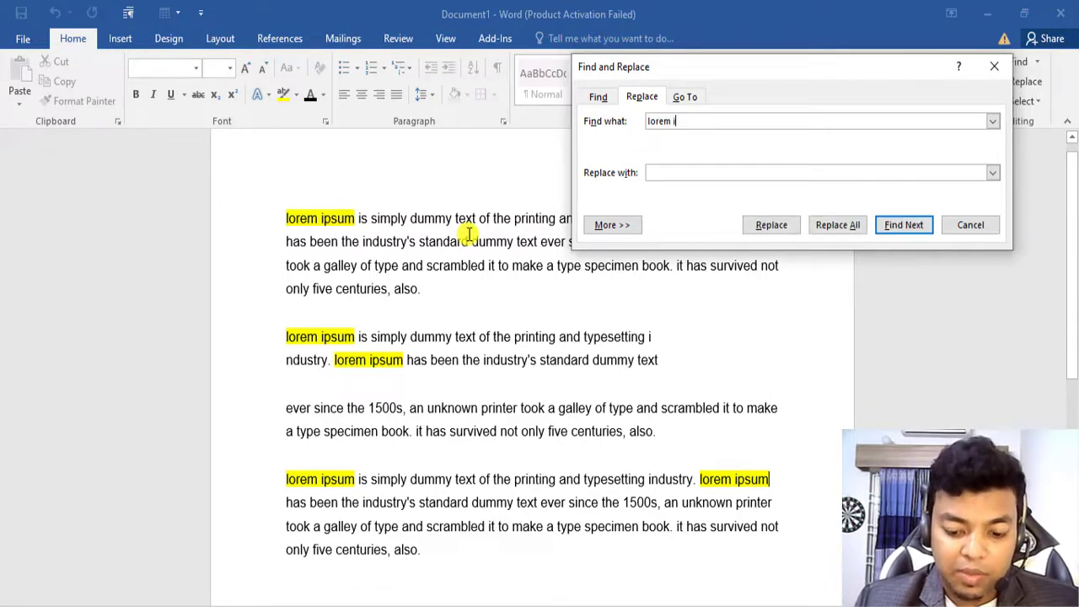
left_click(675, 174)
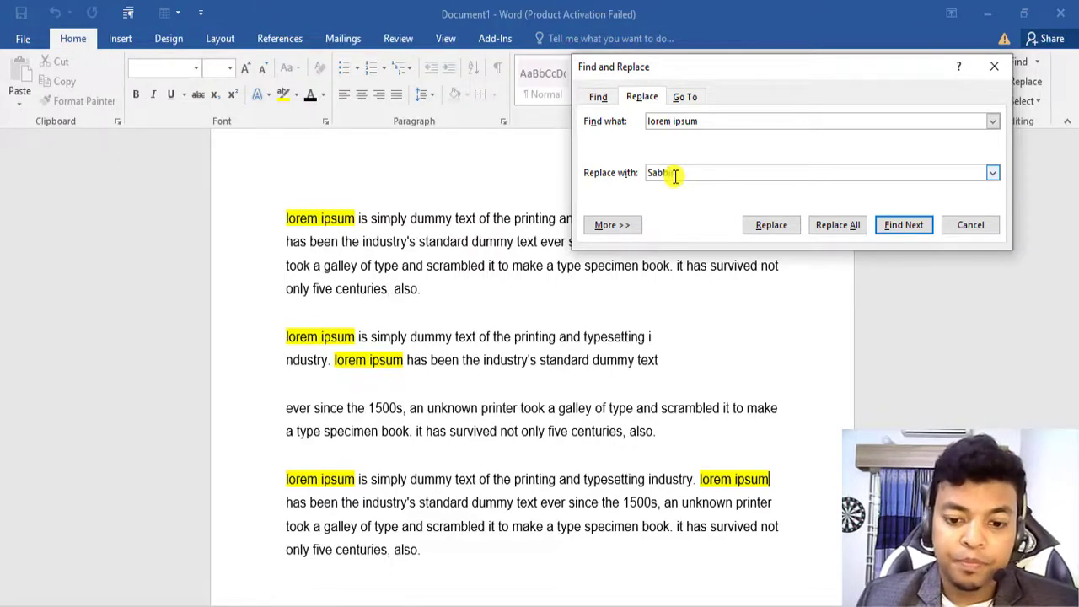
type("Sabbir")
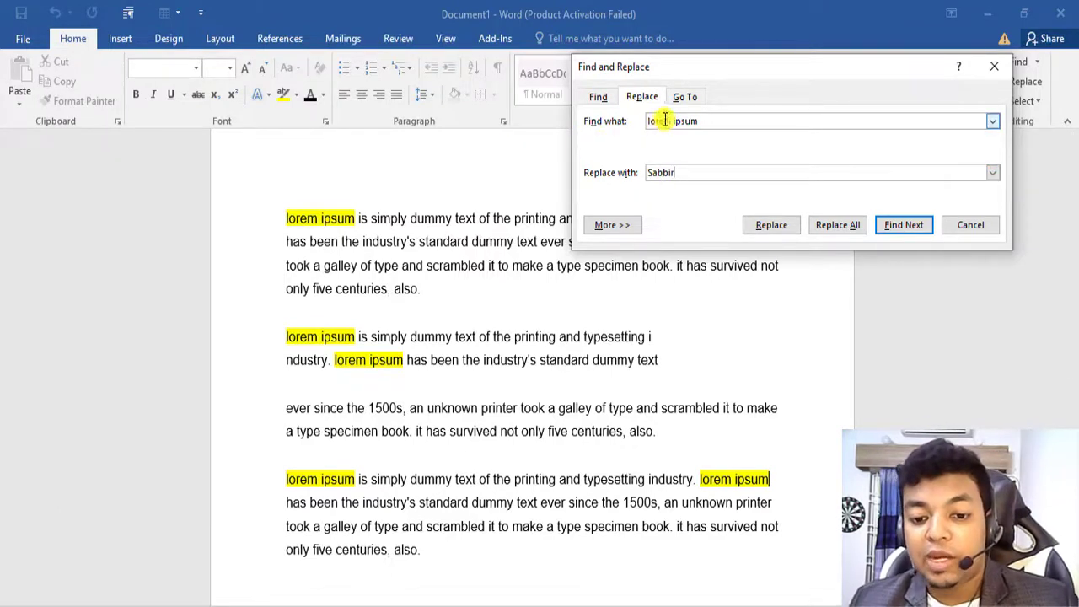
left_click_drag(650, 120, 742, 118)
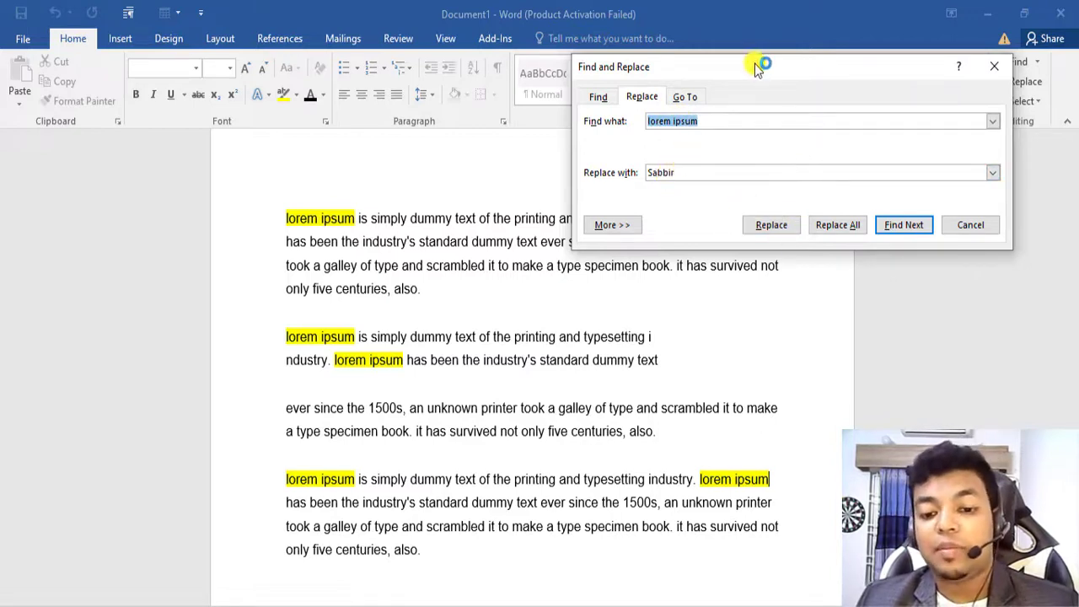
Replace the two "lorem ipsum" occurrences in the first paragraph one at a time, and all the remaining ones at once
left_click_drag(755, 64, 778, 16)
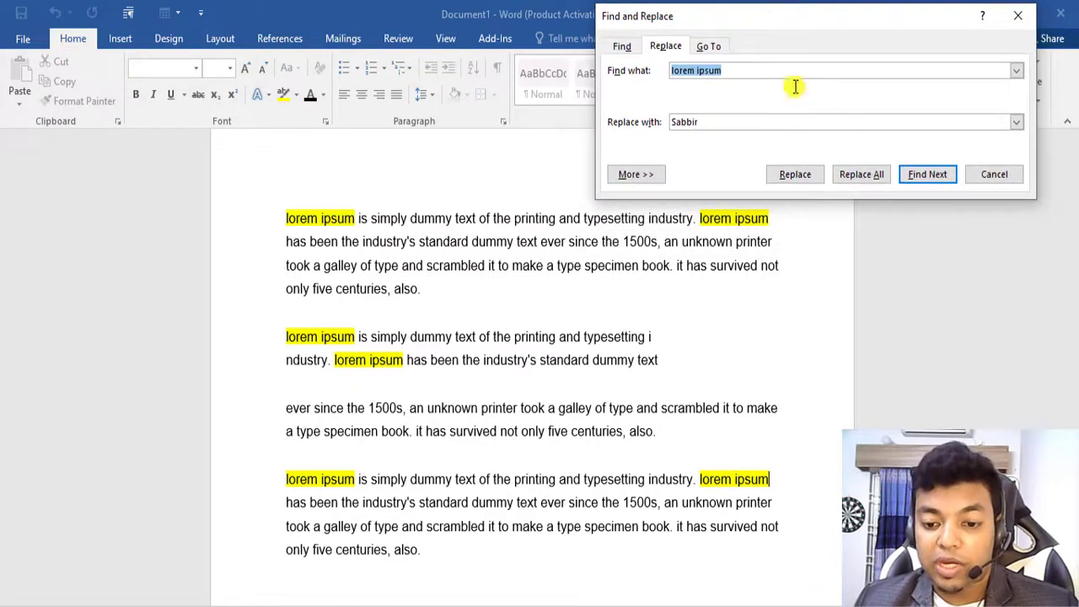
left_click(801, 176)
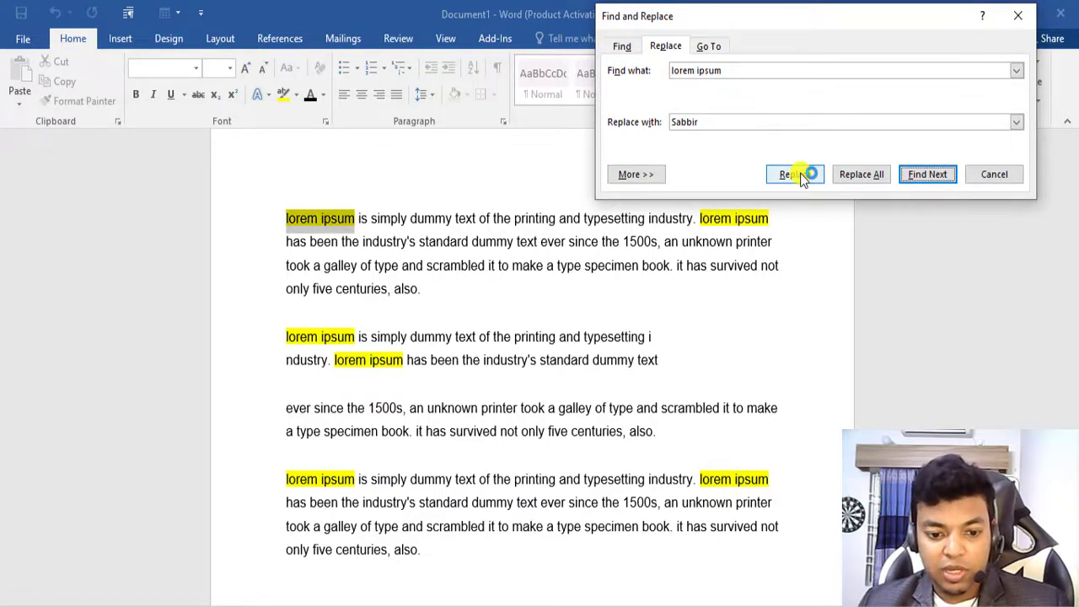
left_click(795, 175)
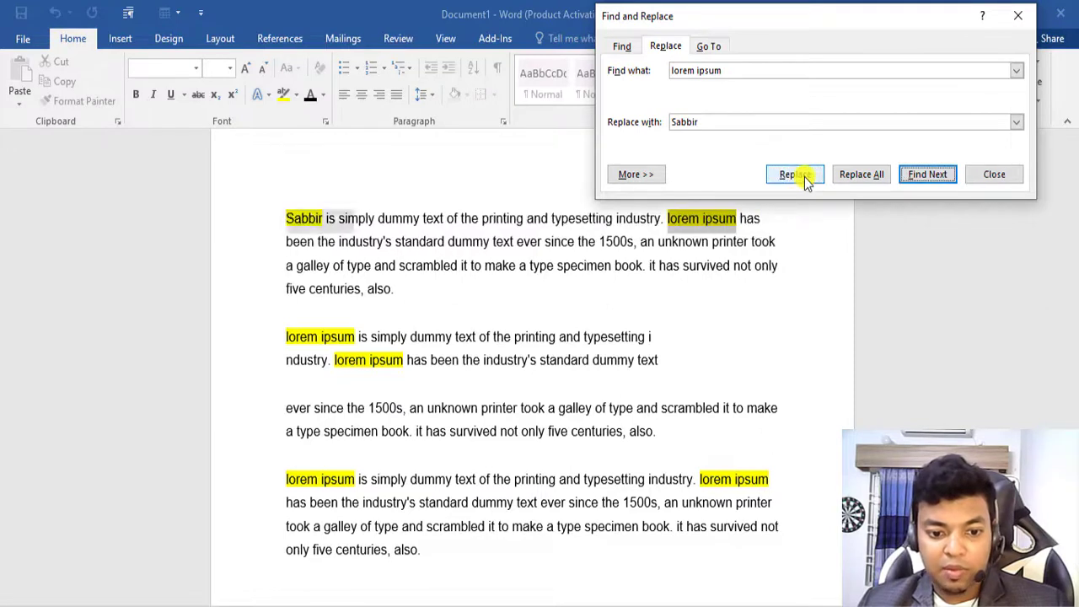
left_click(325, 216)
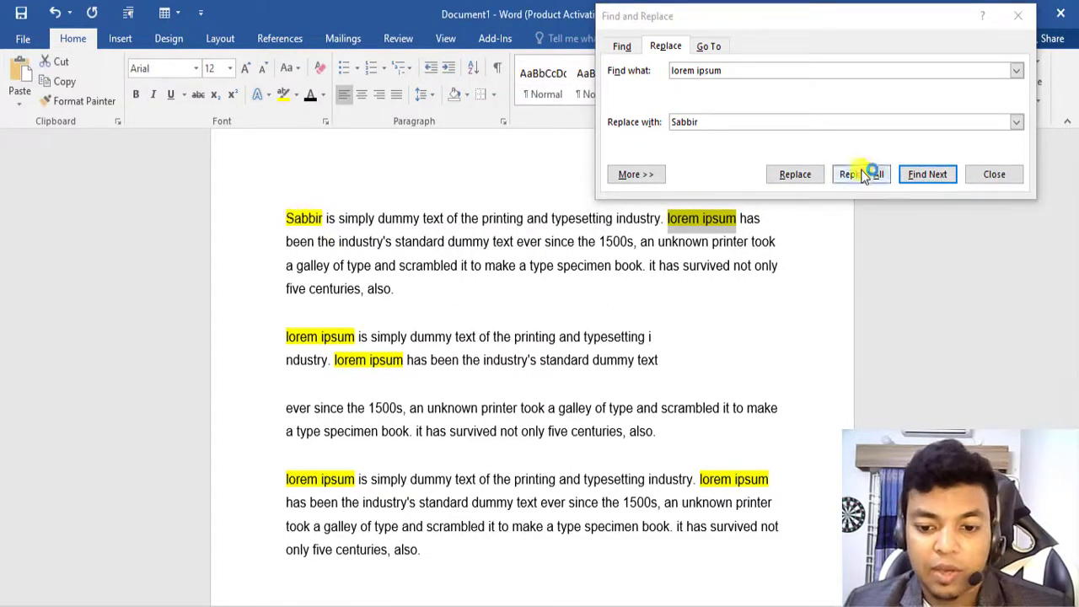
left_click(819, 150)
left_click(797, 175)
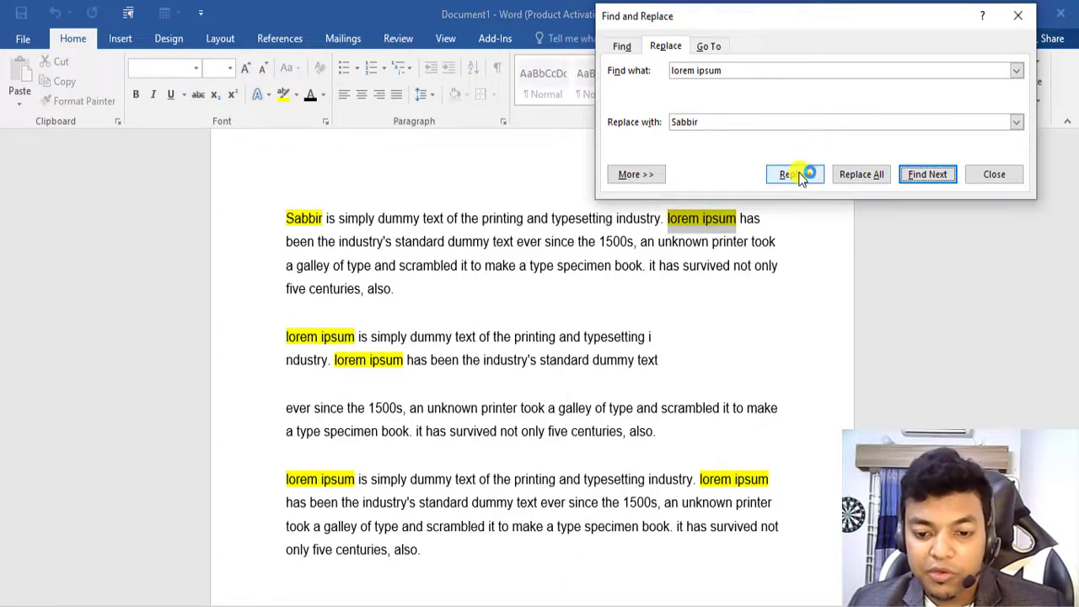
left_click(799, 176)
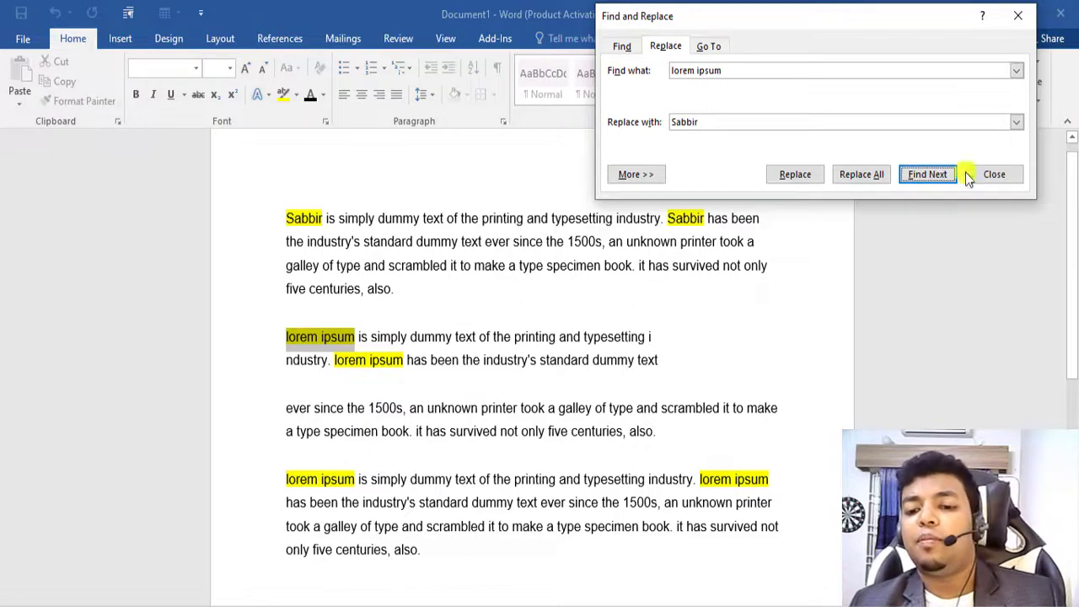
left_click(876, 175)
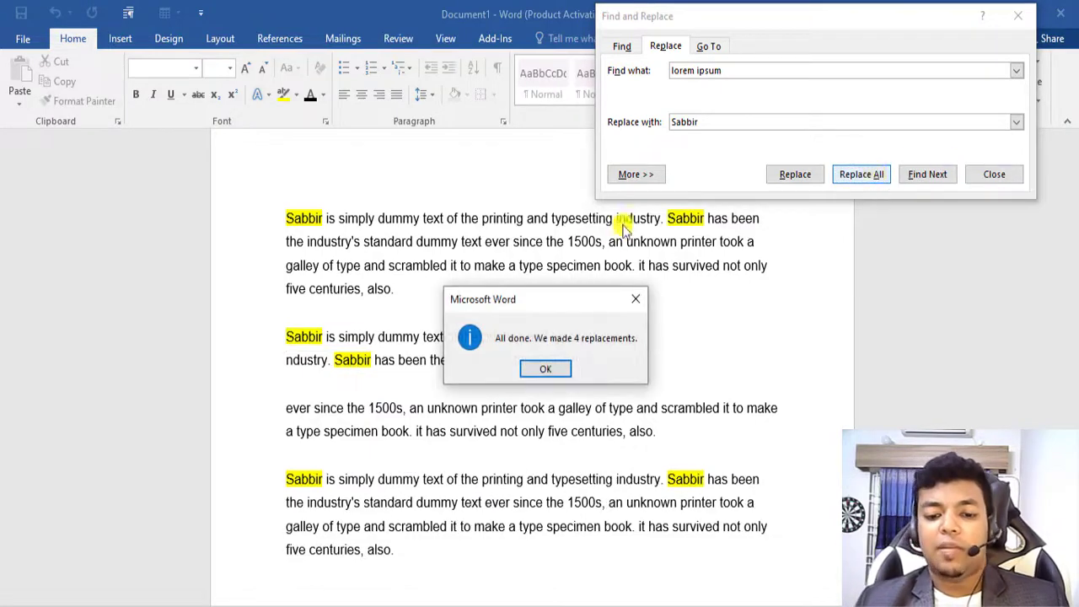
Dismiss the replacement summary and check the highlighted replacements in all the paragraphs
left_click(546, 369)
left_click(781, 405)
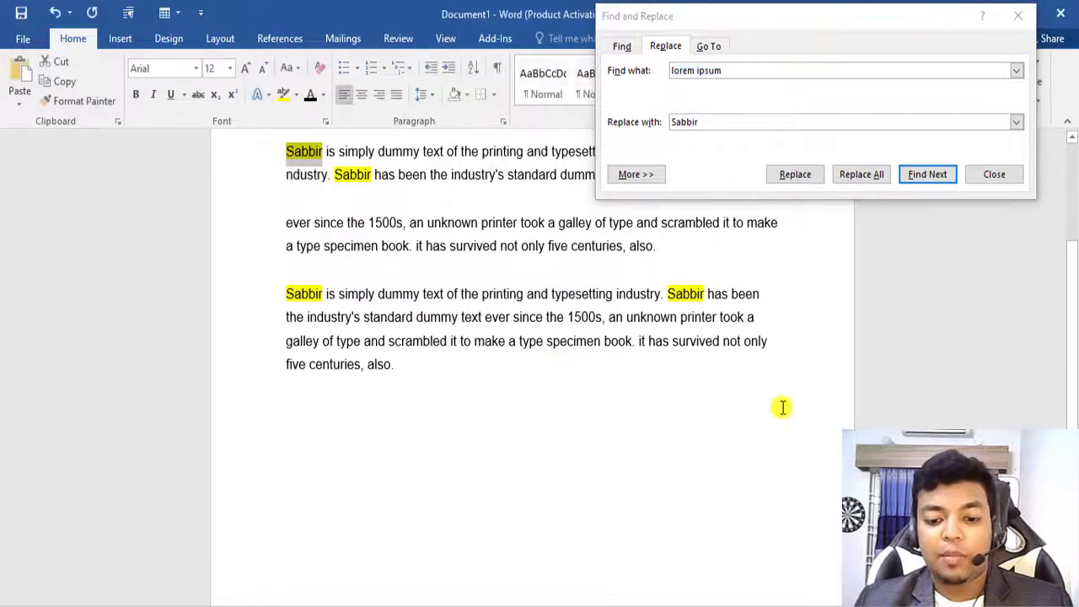
scroll(681, 414, "up", 3)
left_click(317, 275)
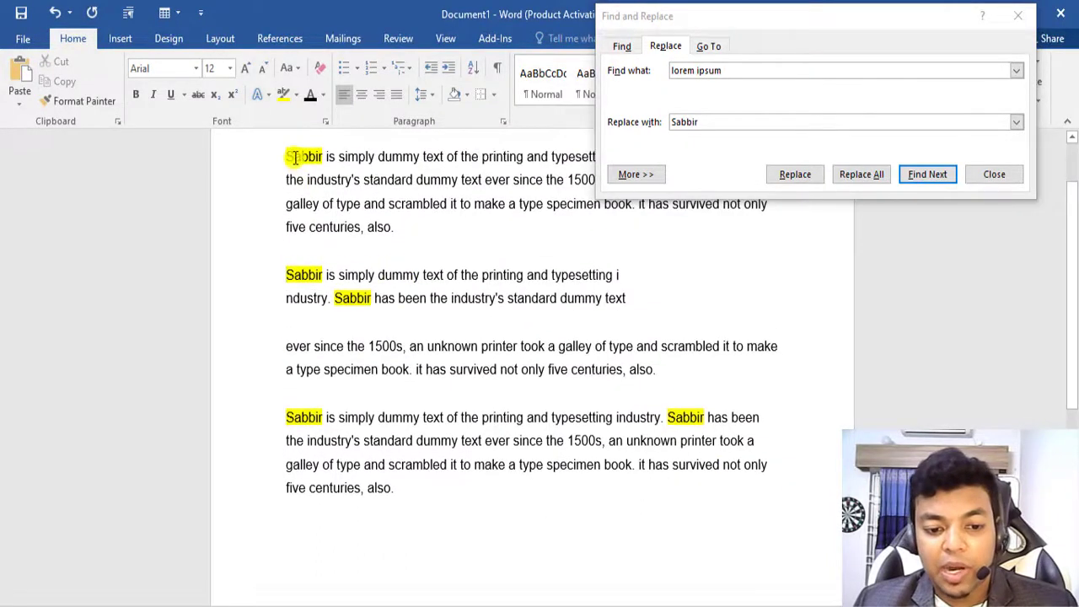
left_click(347, 277)
left_click(324, 395)
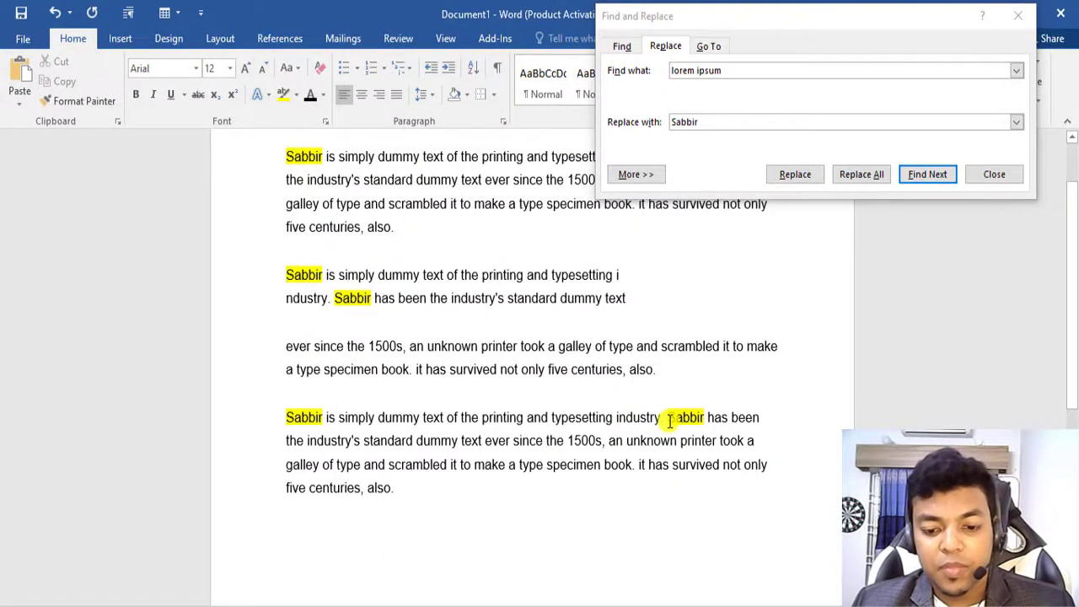
scroll(368, 378, "up", 2)
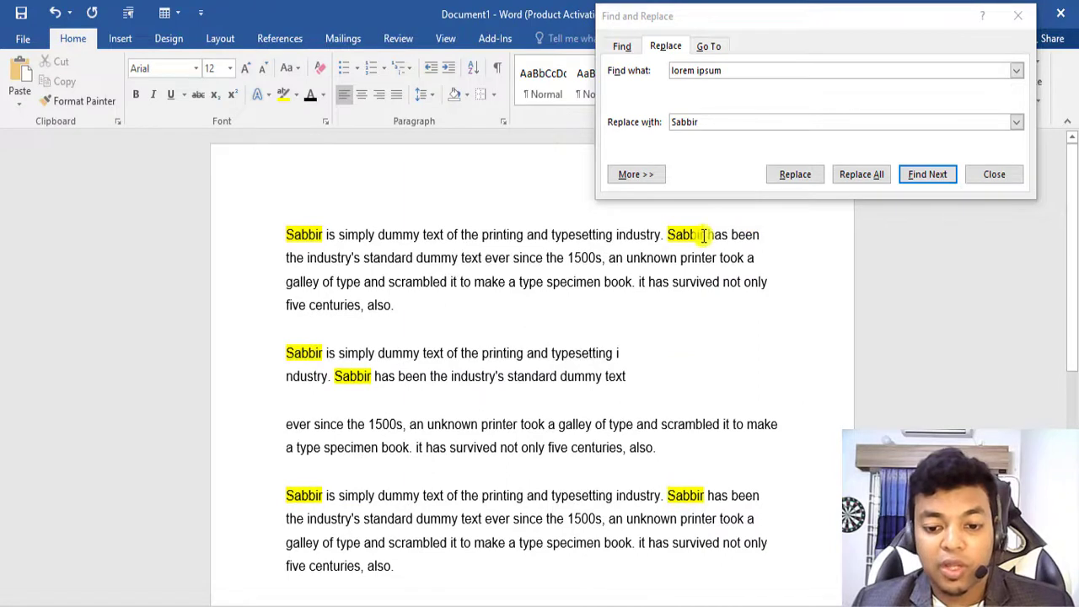
Clear the replacement text and set the text to find to the person's first name
left_click(677, 121)
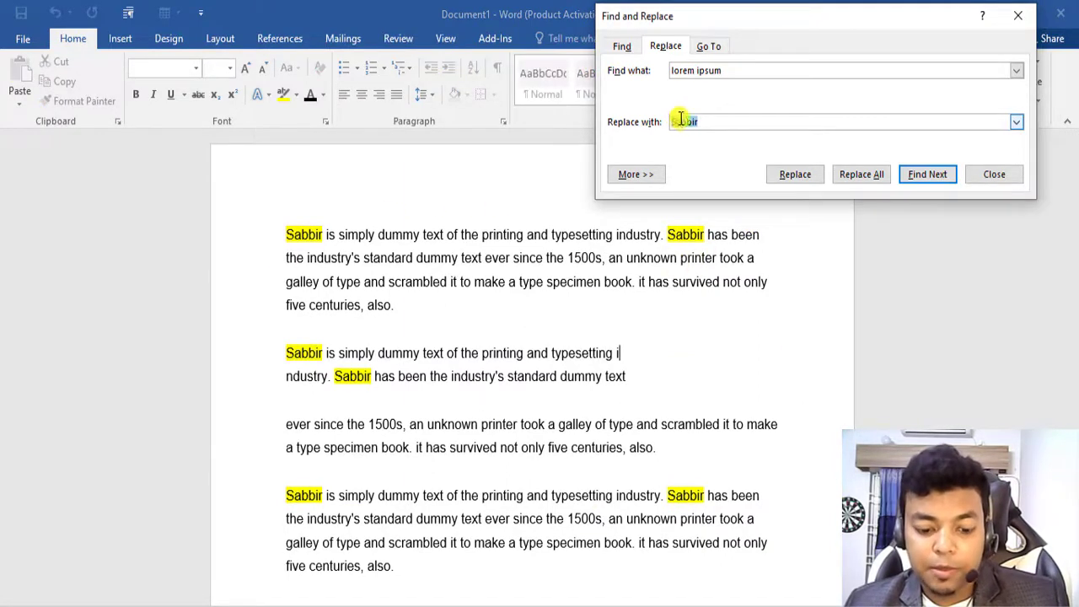
left_click_drag(720, 71, 672, 71)
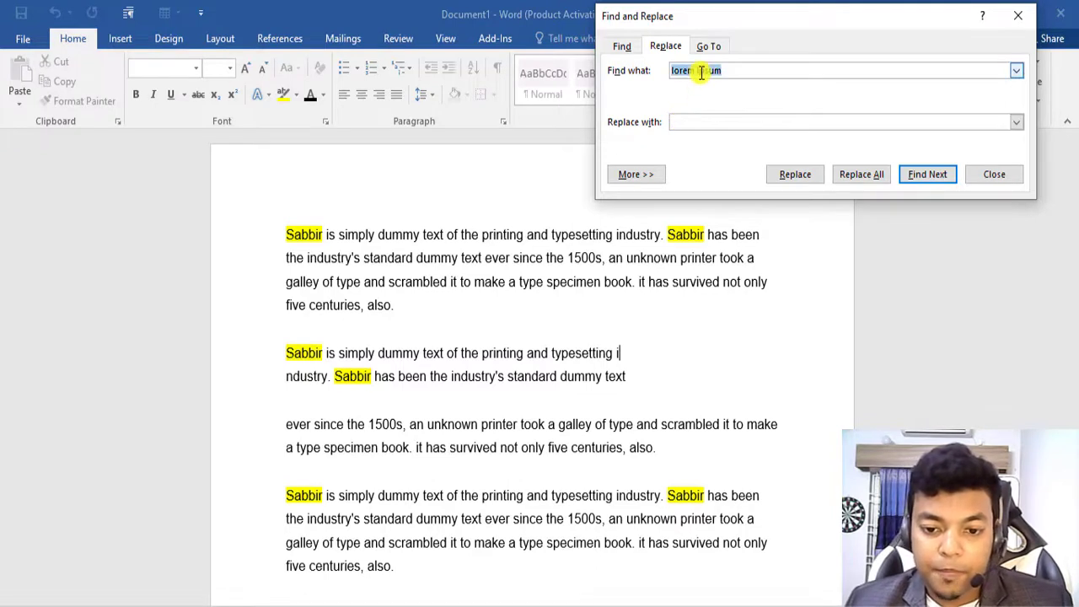
type("Sabbir")
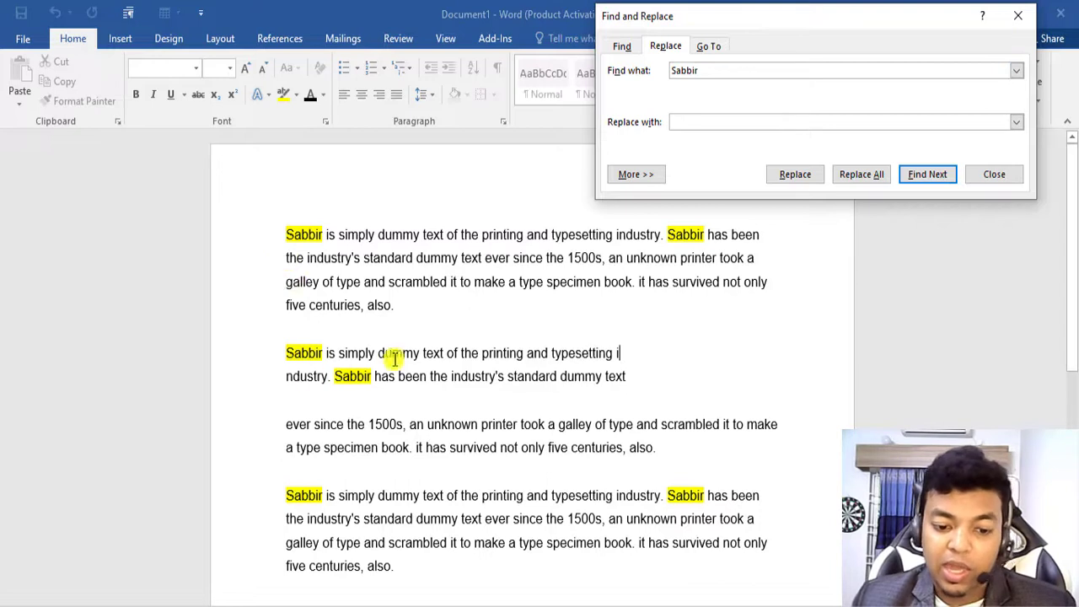
Enter "Ms Word Premium Course" as the replacement text
left_click(726, 124)
type("Ms")
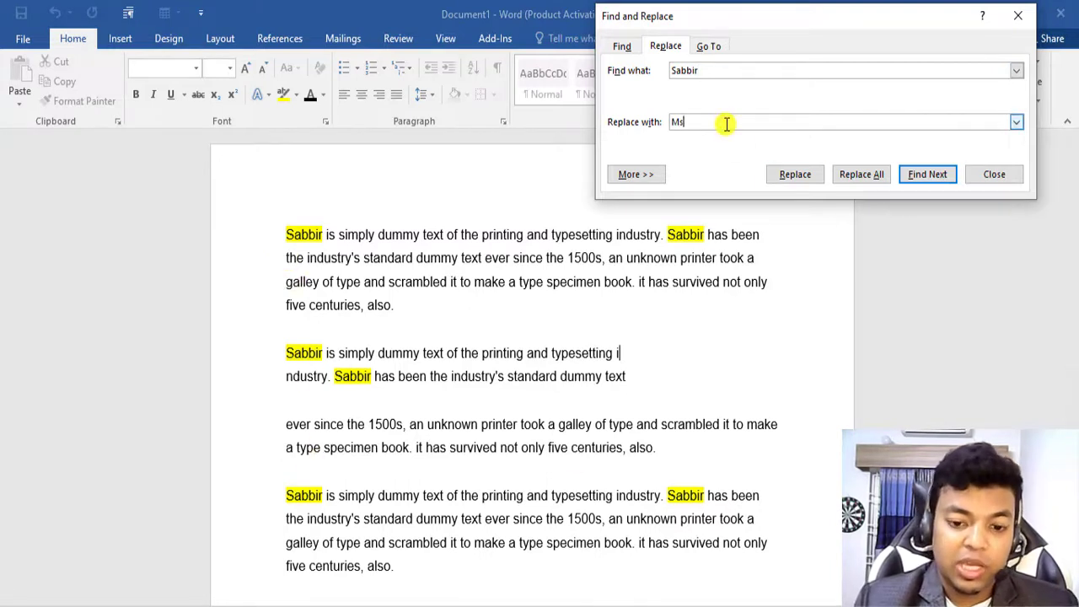
type(" Word")
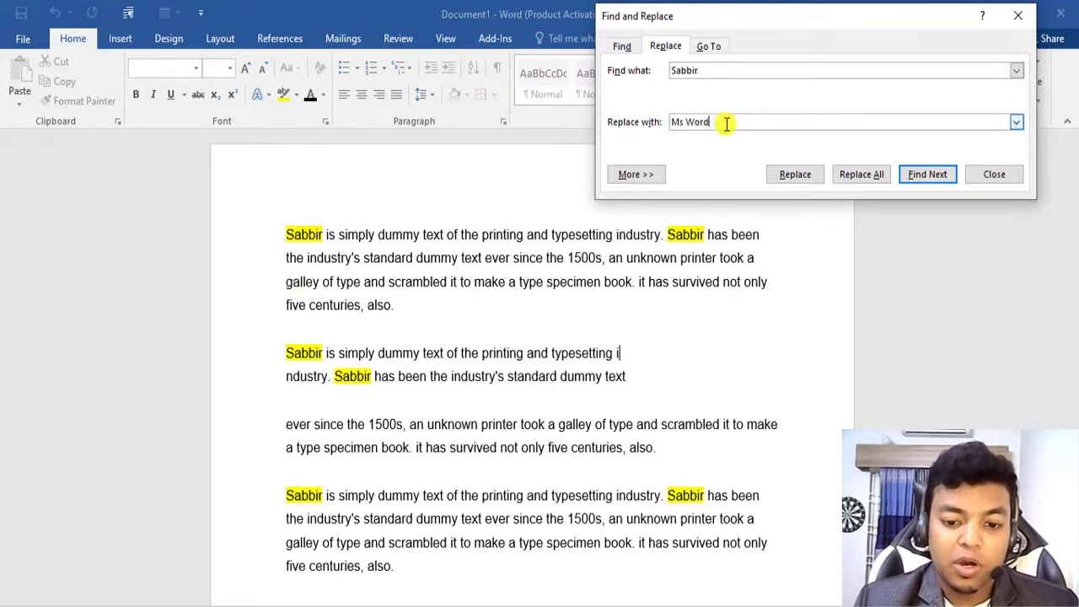
type(" P")
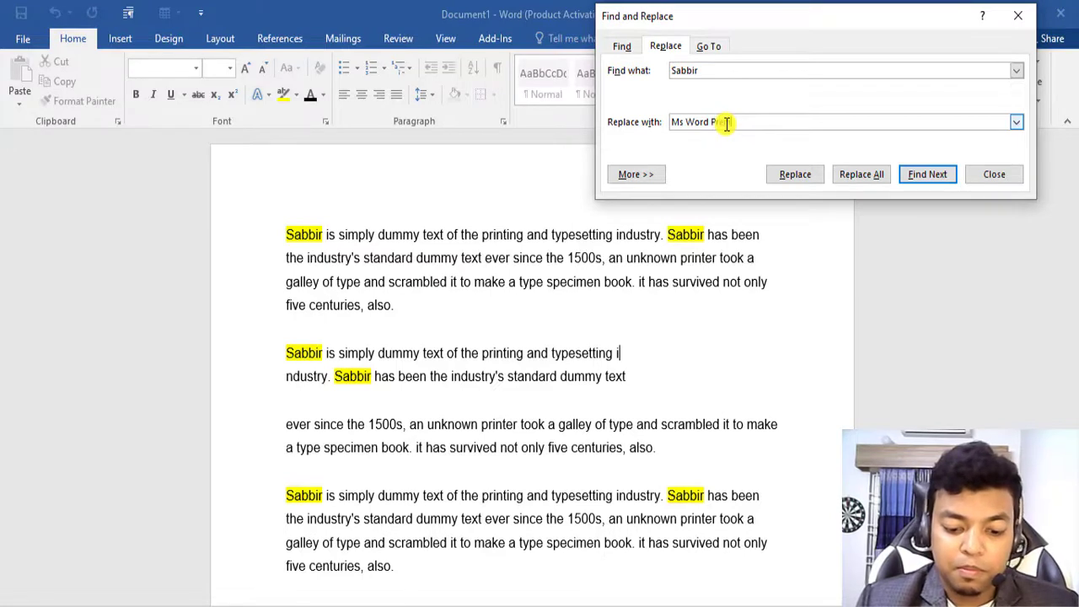
type("remium Course")
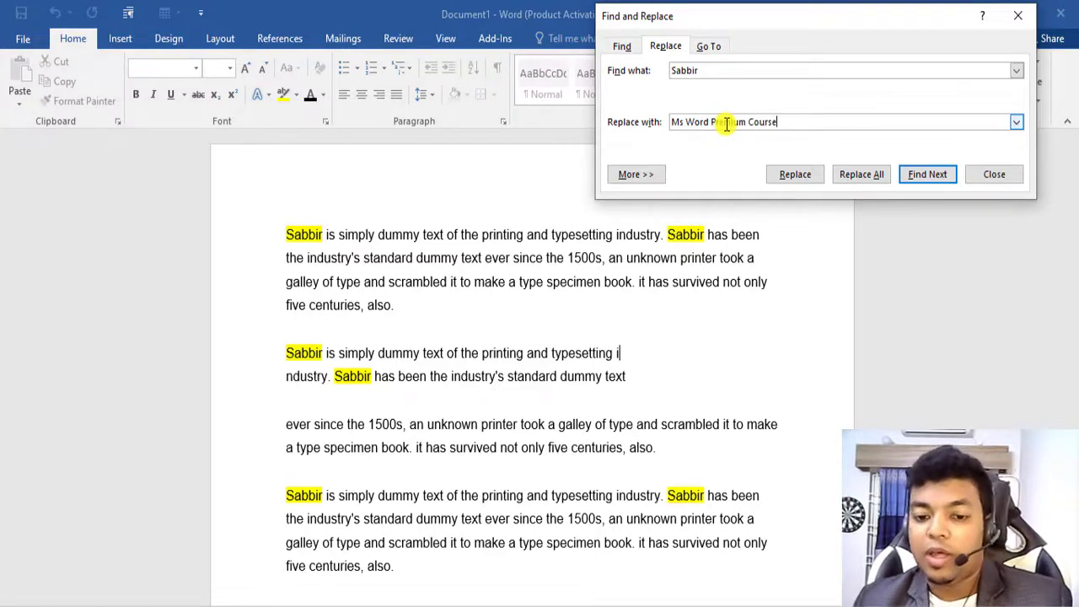
left_click(708, 72)
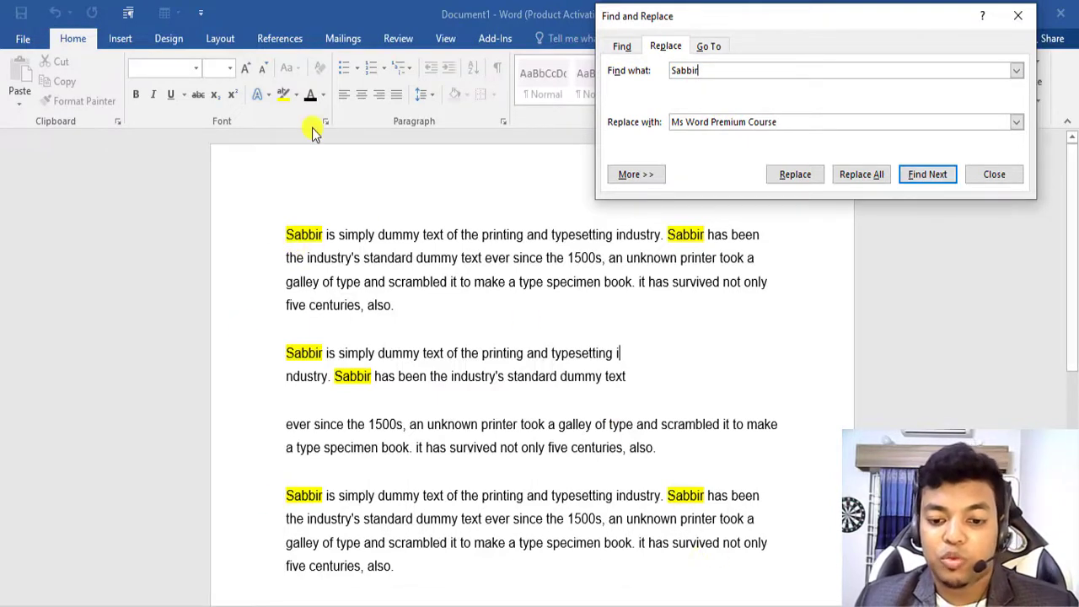
Replace the name after "ndustry." in the second paragraph individually, and all its remaining occurrences at once
left_click(795, 174)
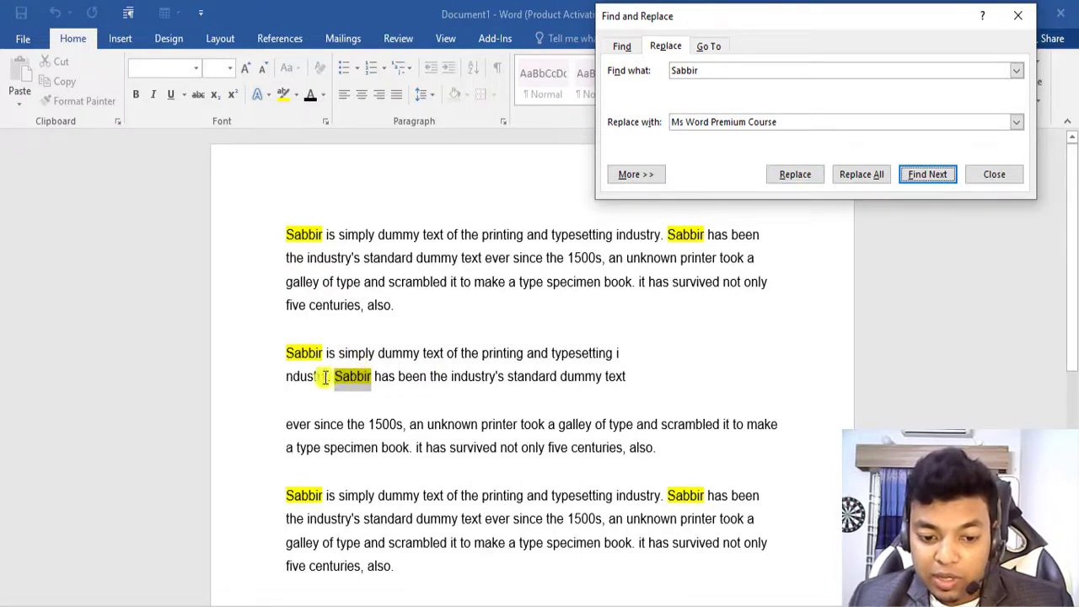
left_click(792, 179)
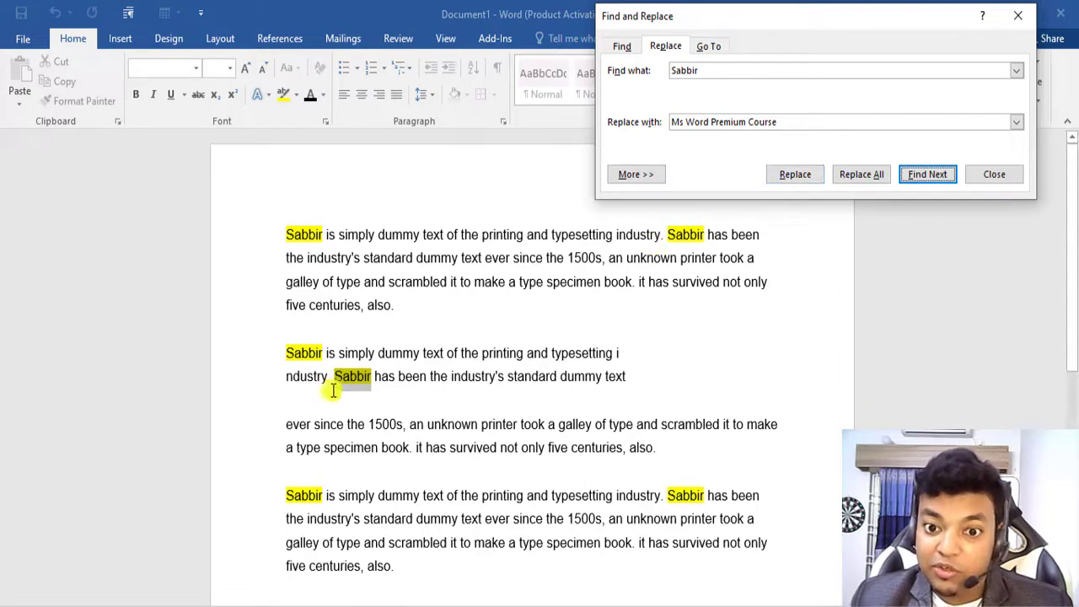
left_click(795, 176)
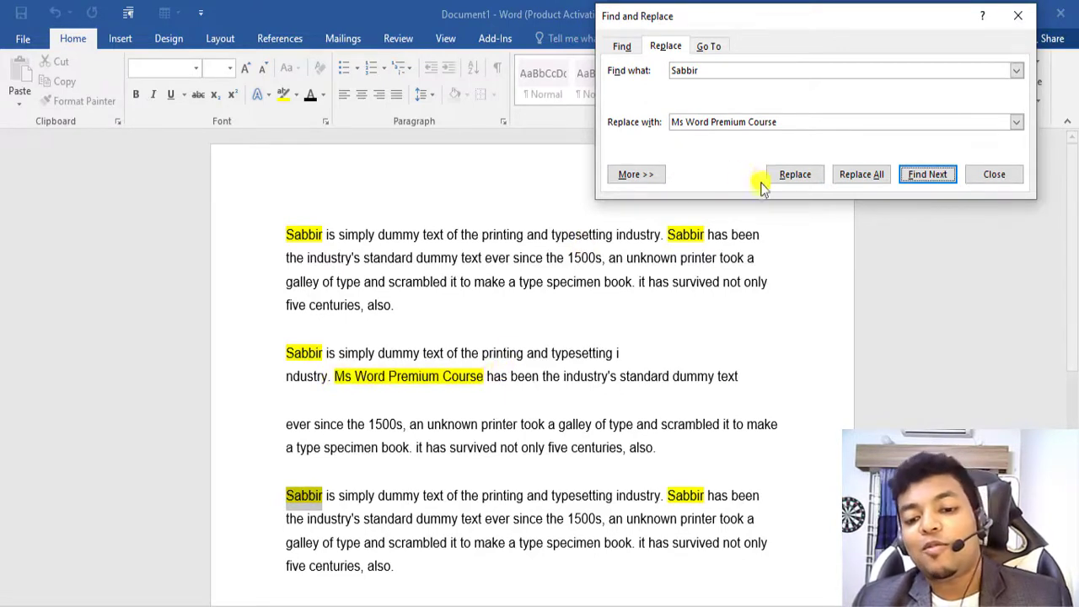
left_click(880, 174)
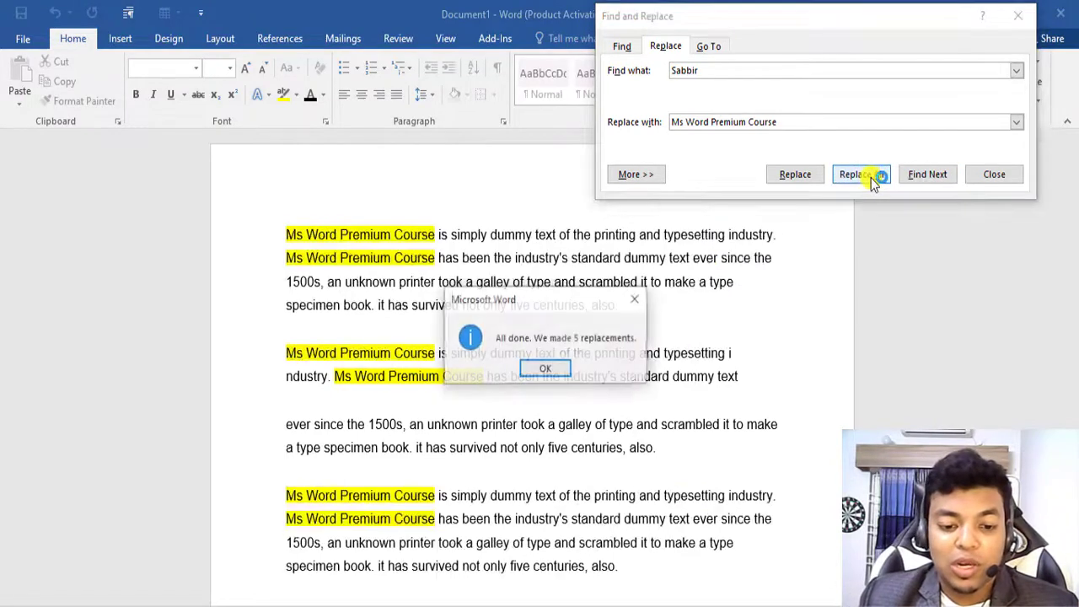
left_click(556, 372)
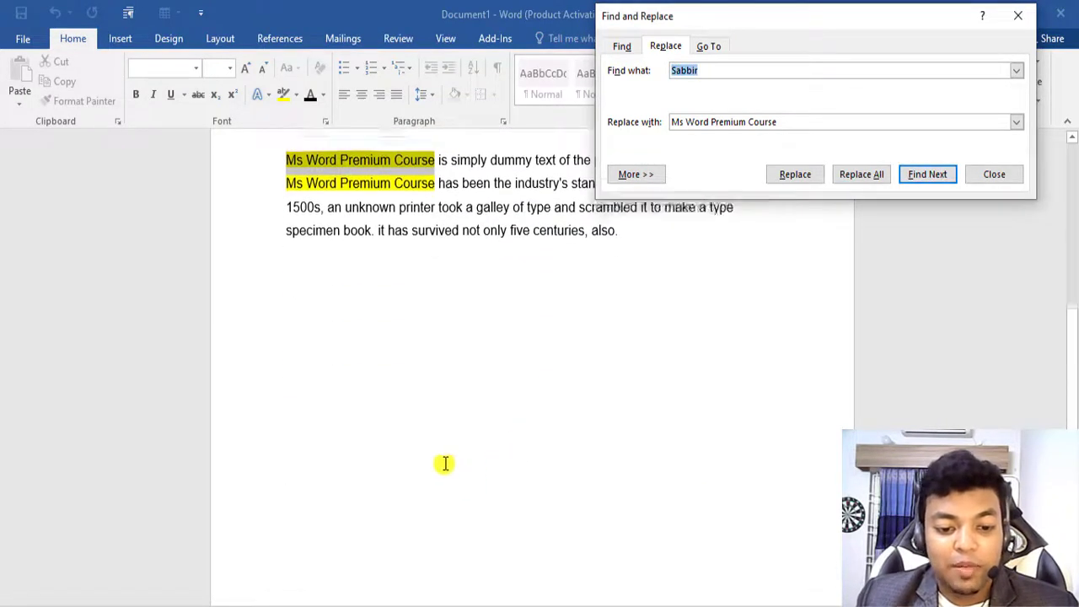
Check the replaced text throughout the document and close Find and Replace
left_click(509, 445)
scroll(501, 447, "up", 4)
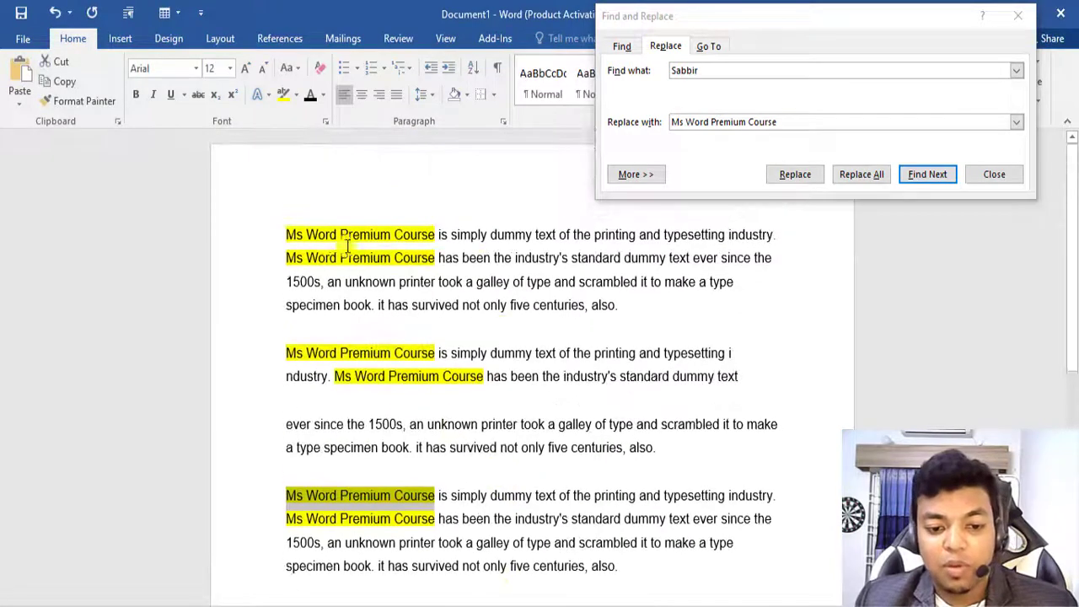
left_click(533, 491)
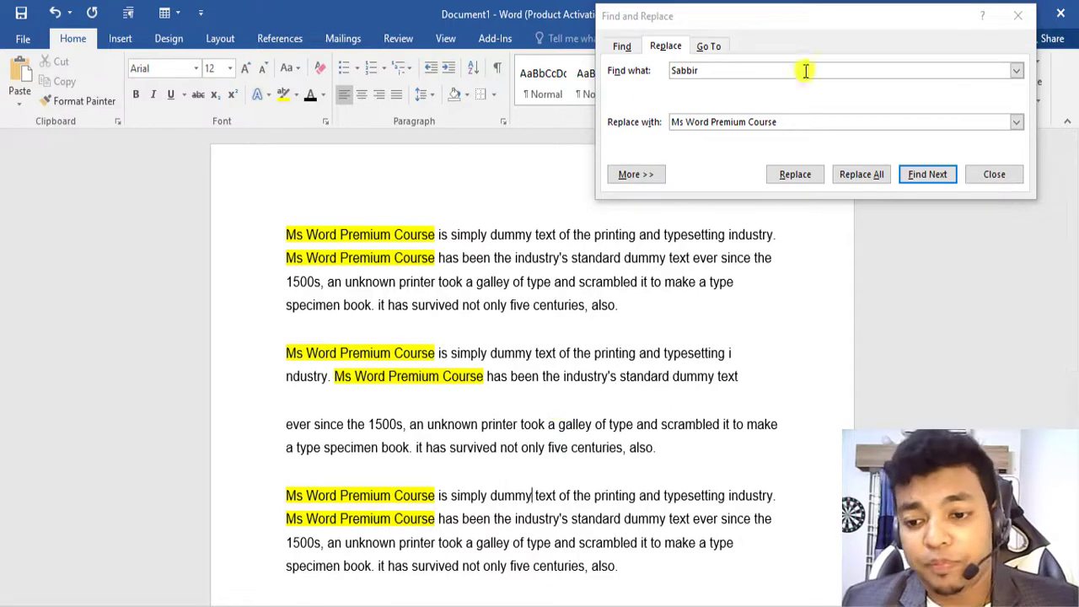
left_click(1015, 19)
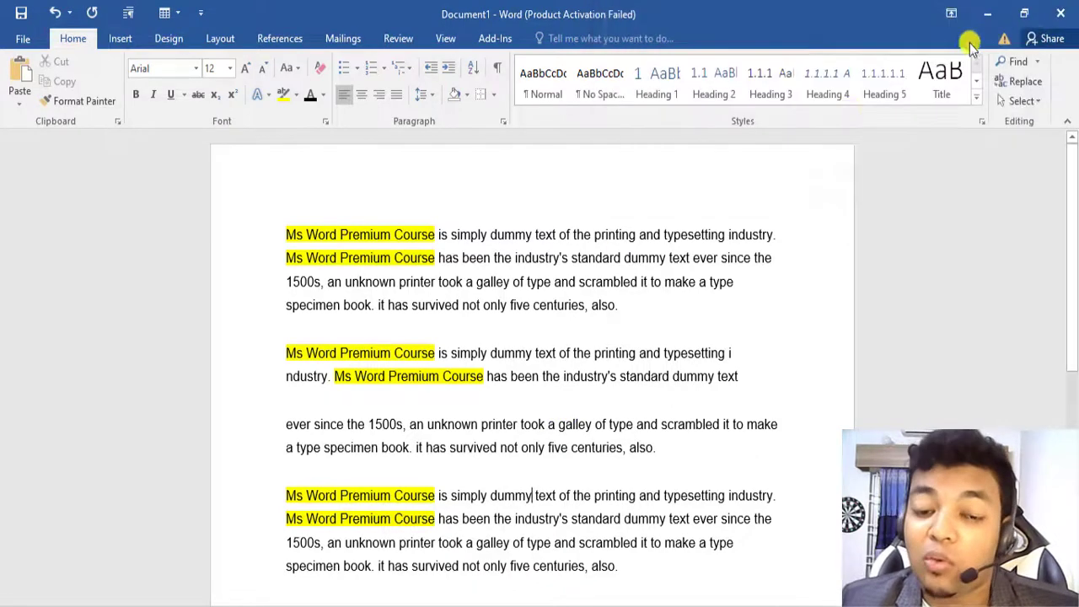
left_click(764, 92)
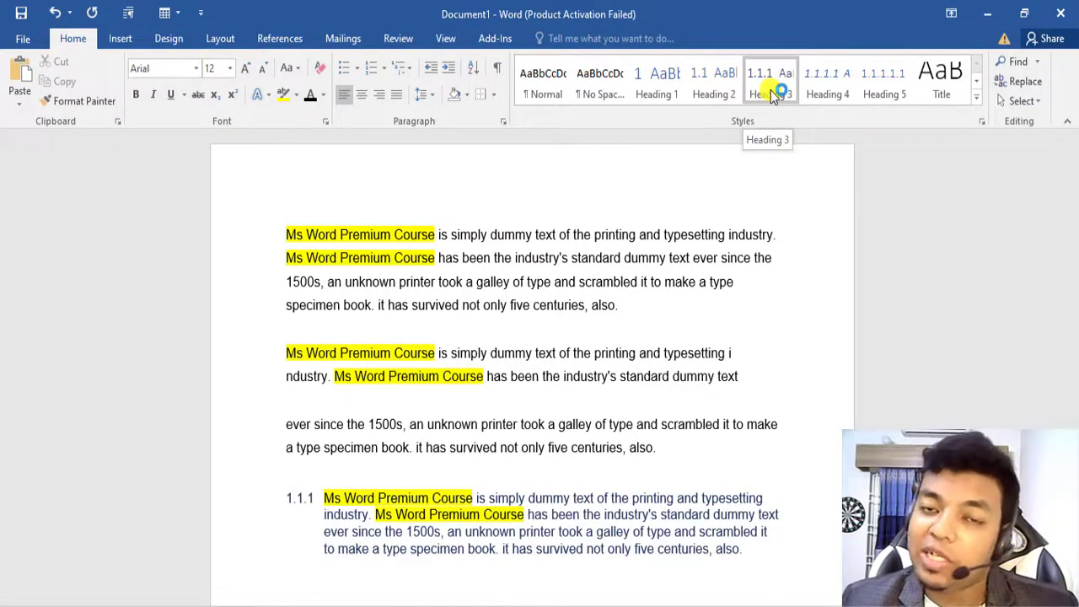
key("ctrl+z")
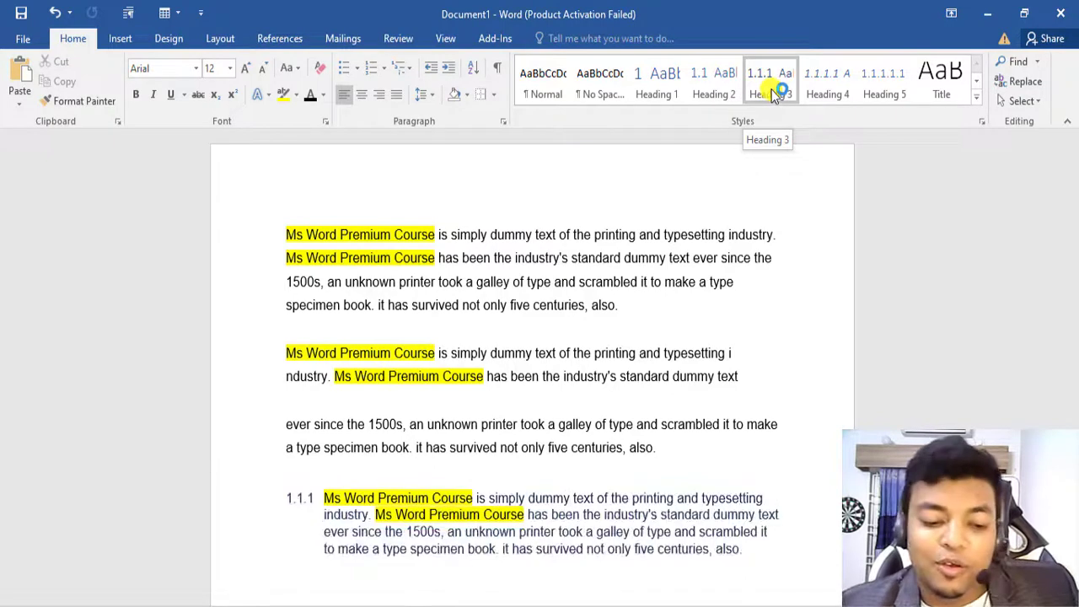
left_click(801, 355)
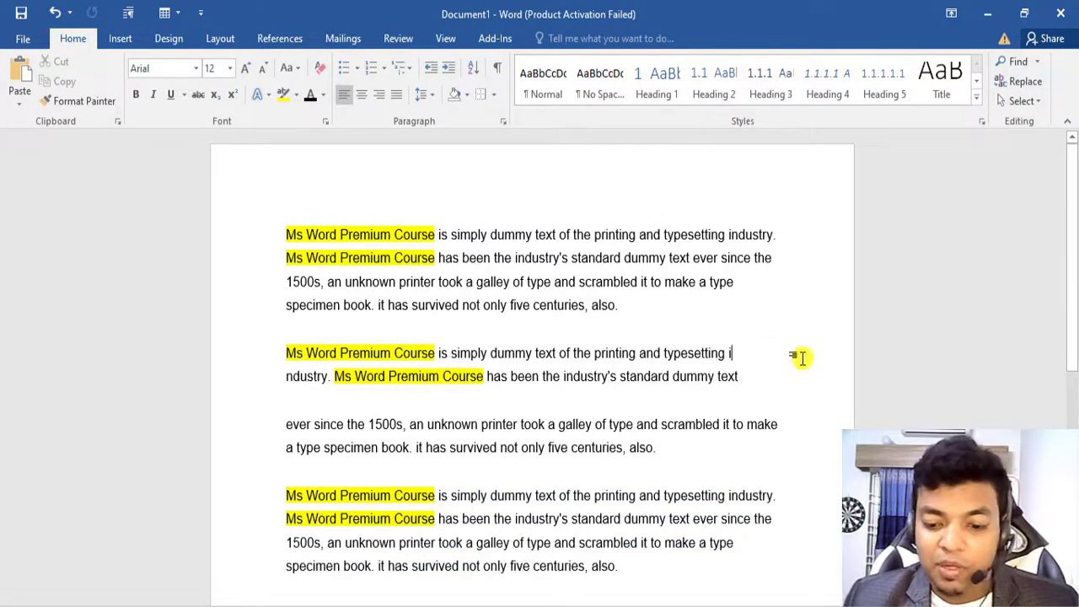